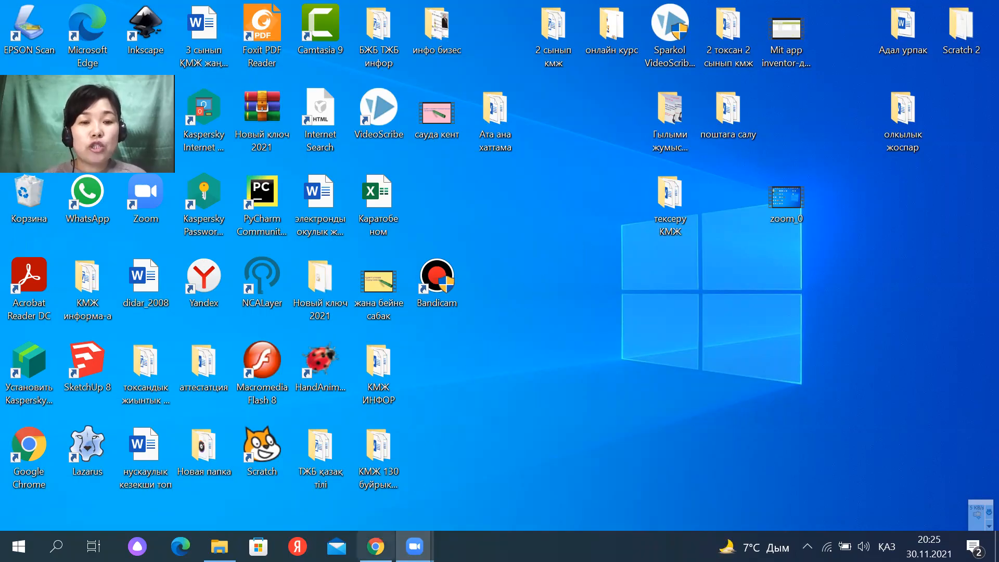
Switch to Chrome and open the grade 6 calendar-thematic planning (КТЖ) list for 2021/2022 on Kundelik
click(375, 546)
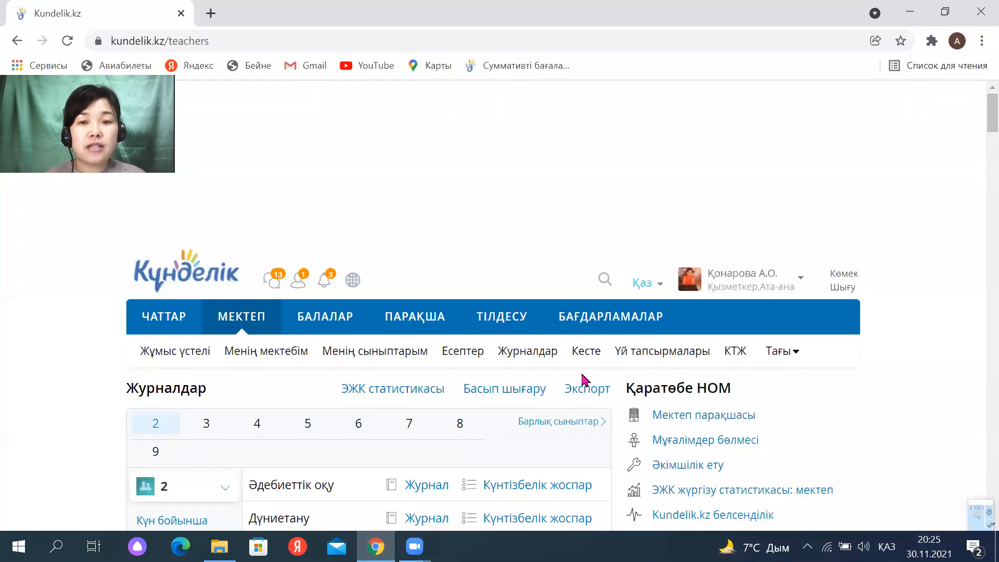
scroll(583, 380, down, 1)
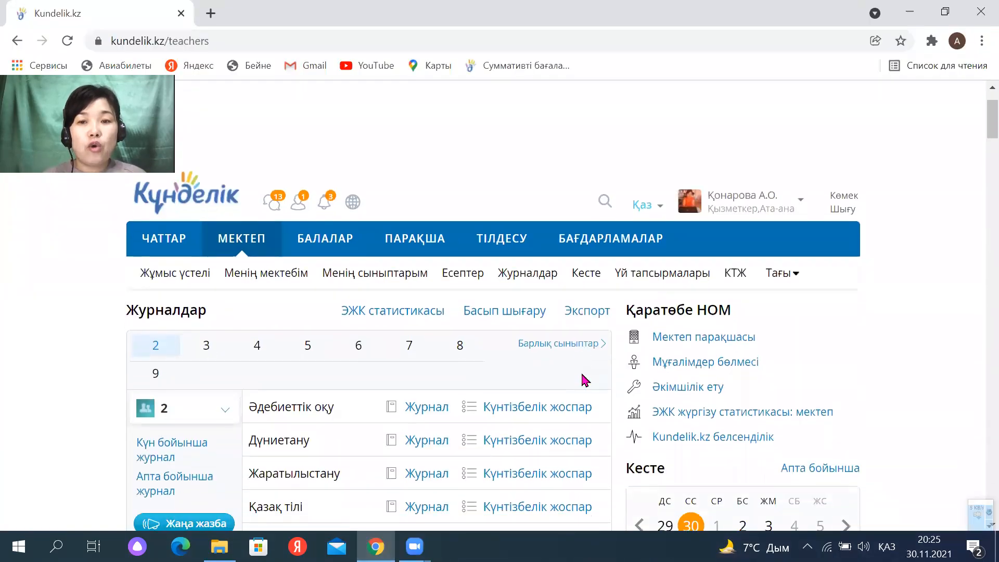
click(738, 279)
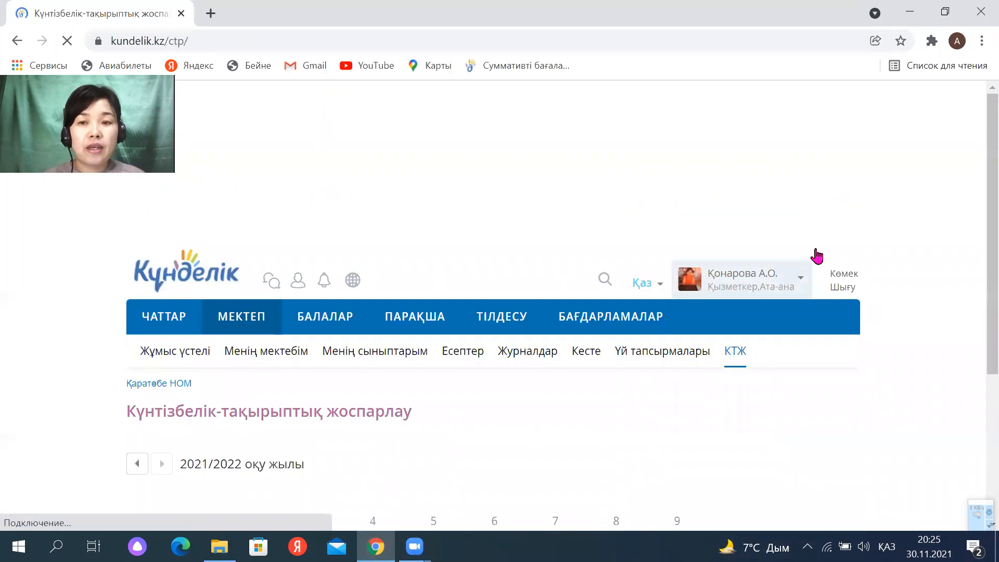
scroll(683, 435, down, 5)
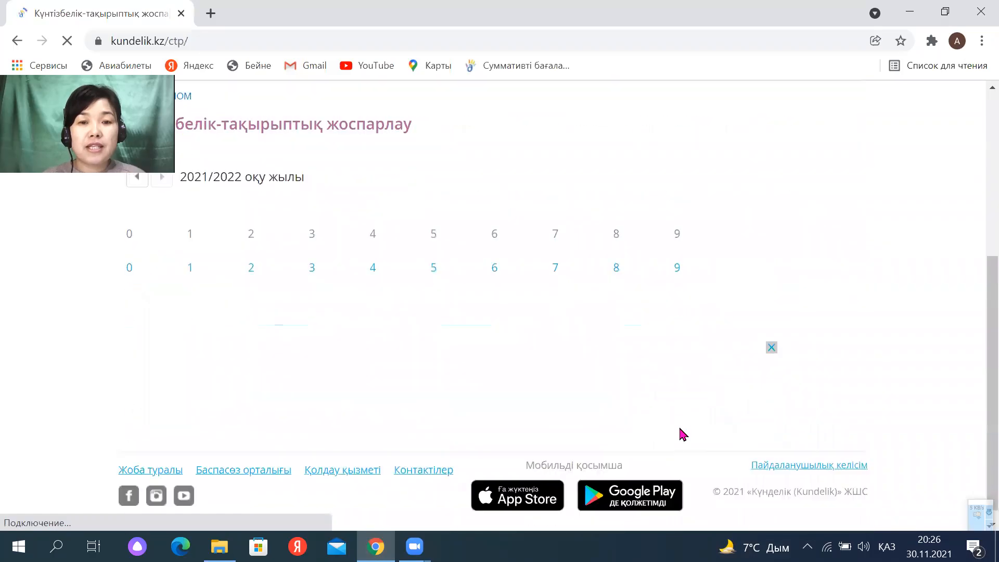
scroll(624, 433, up, 2)
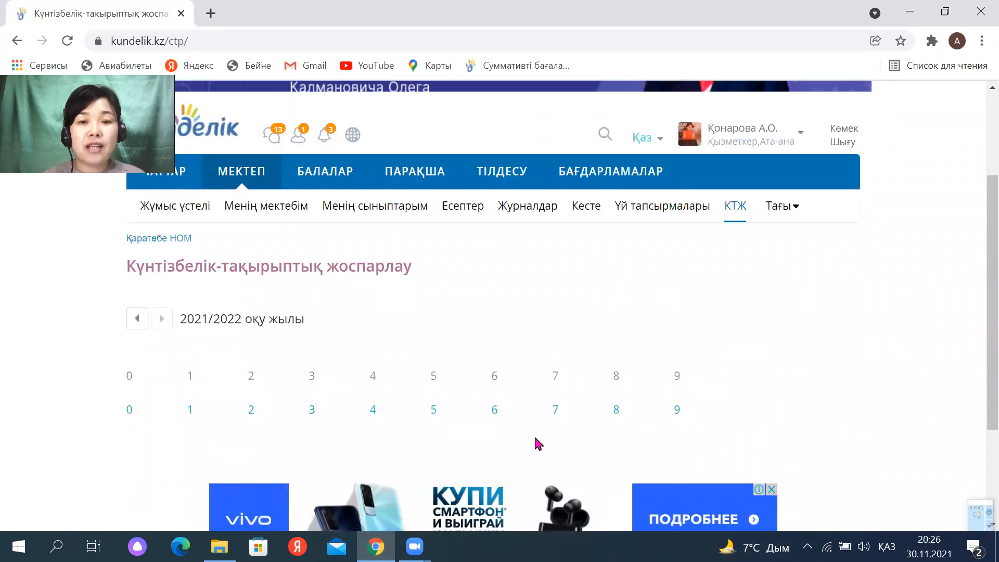
scroll(533, 435, down, 2)
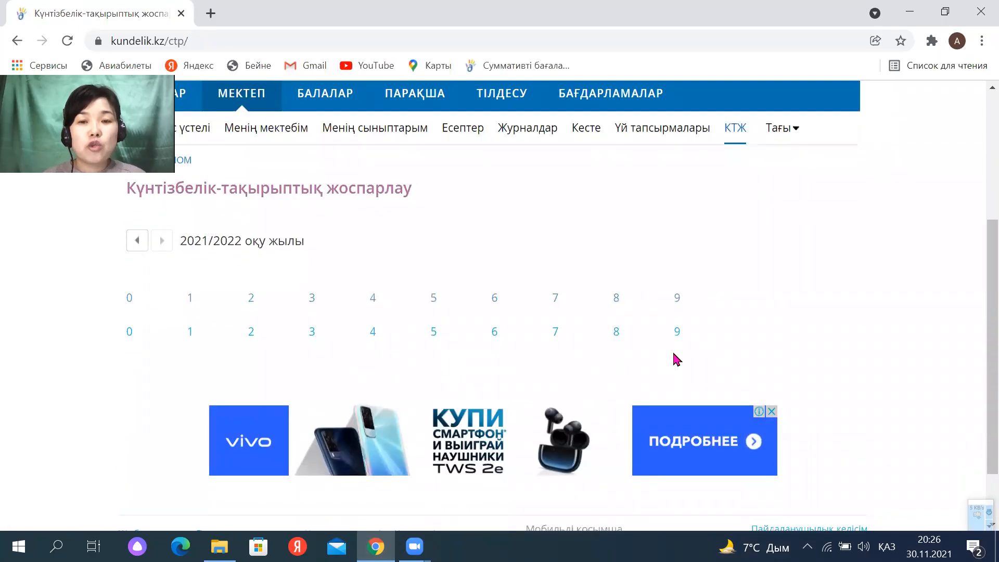
click(494, 333)
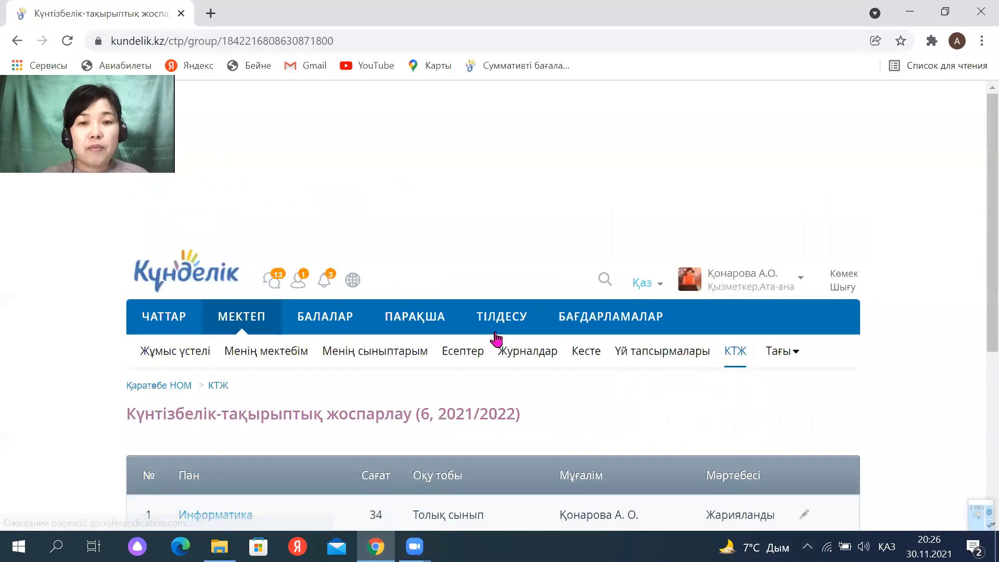
Start a new КТЖ for grade 6 with the subject Информатика and the study group Жалпы сынып
scroll(497, 338, down, 4)
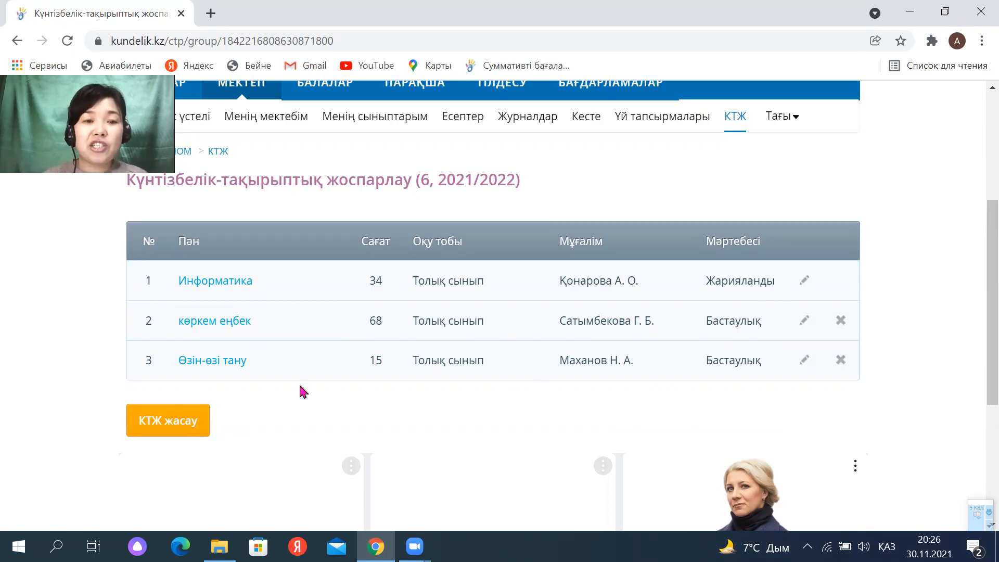
click(172, 425)
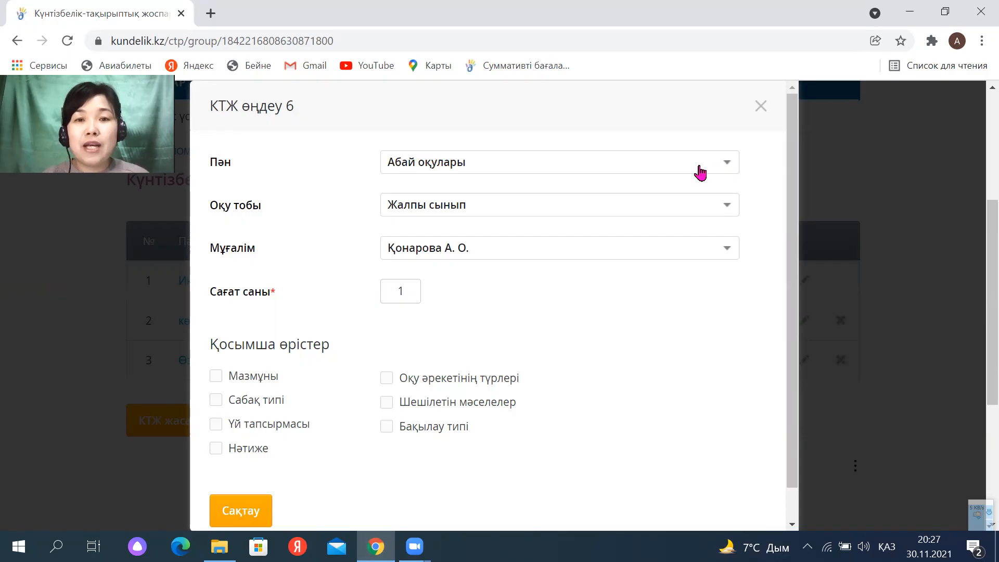
click(430, 165)
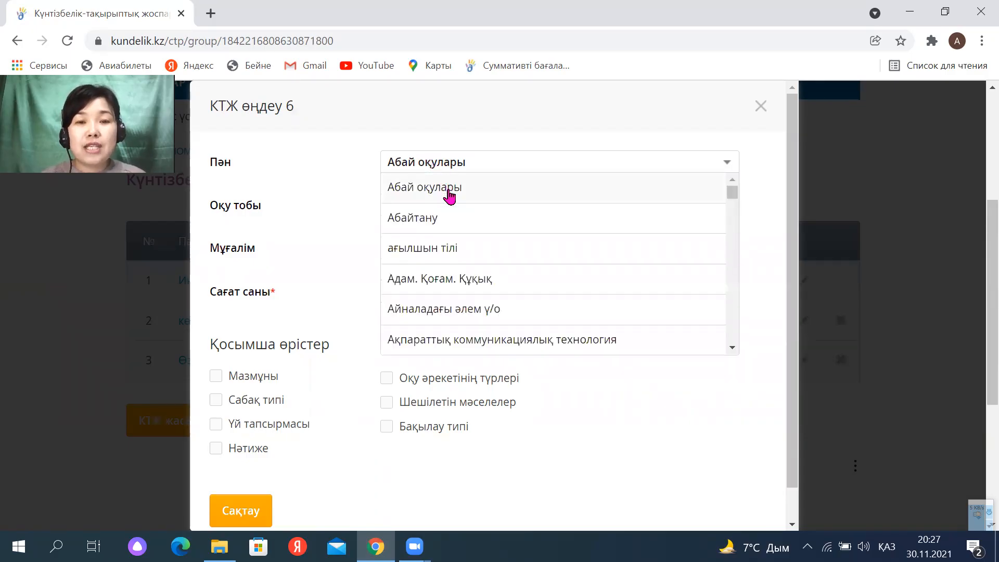
drag(729, 197, 733, 254)
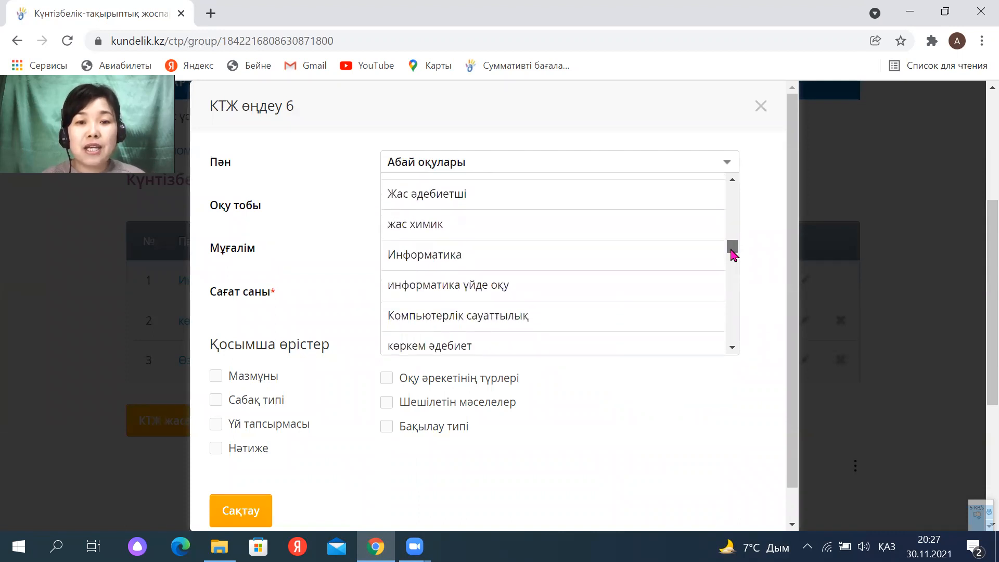
click(654, 257)
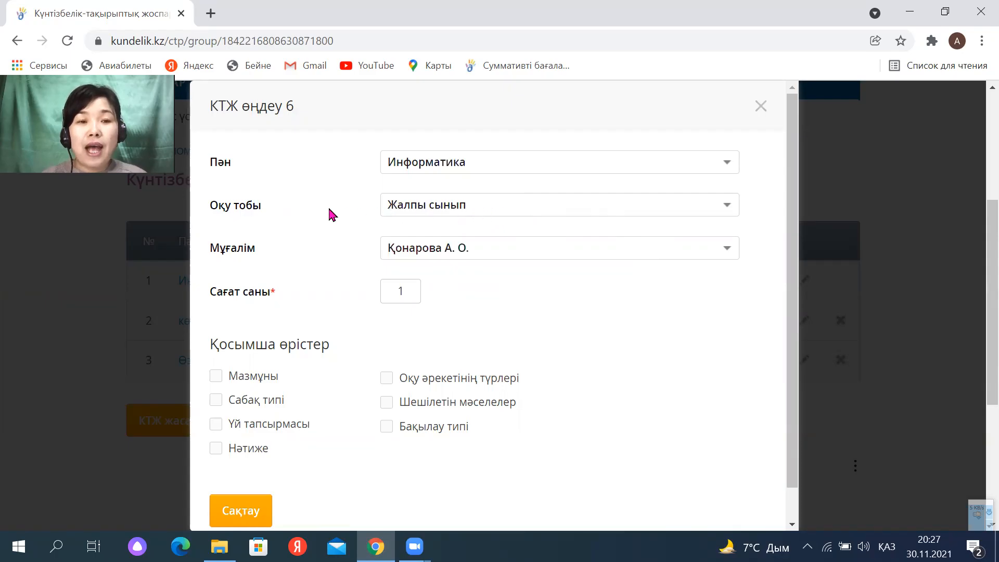
click(699, 210)
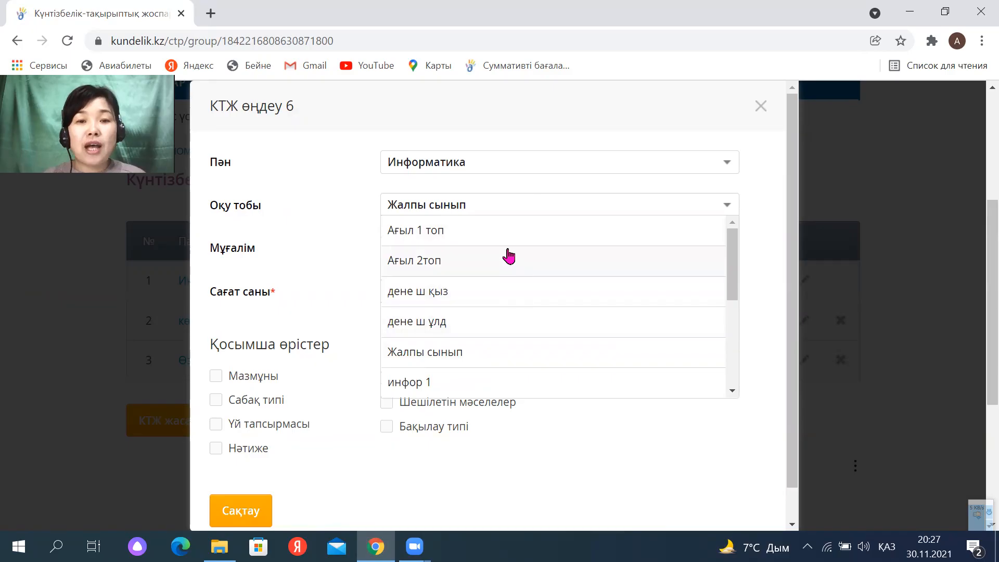
click(414, 357)
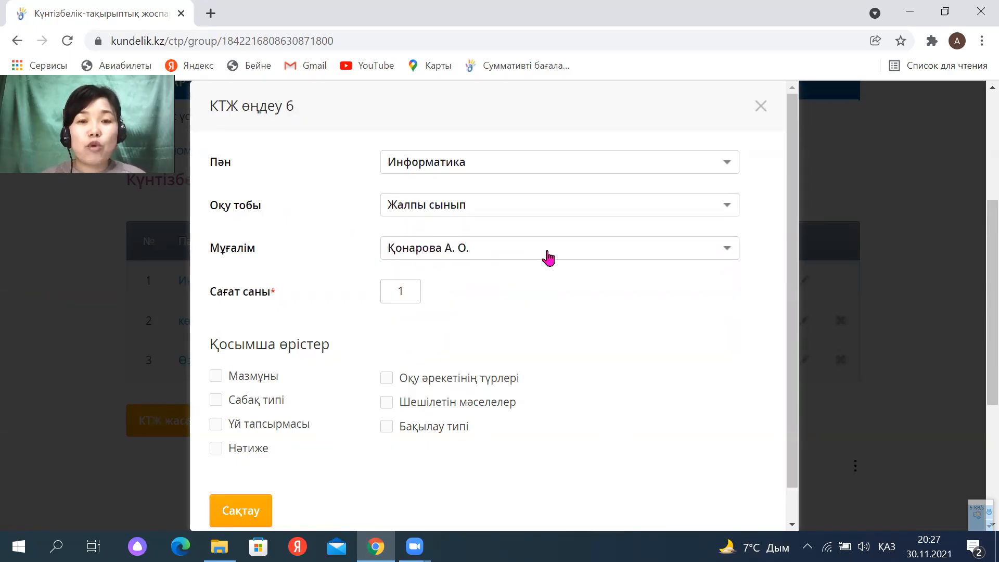
Choose the teacher's own name in the Мұғалім field of the new plan
click(671, 260)
scroll(663, 317, down, 3)
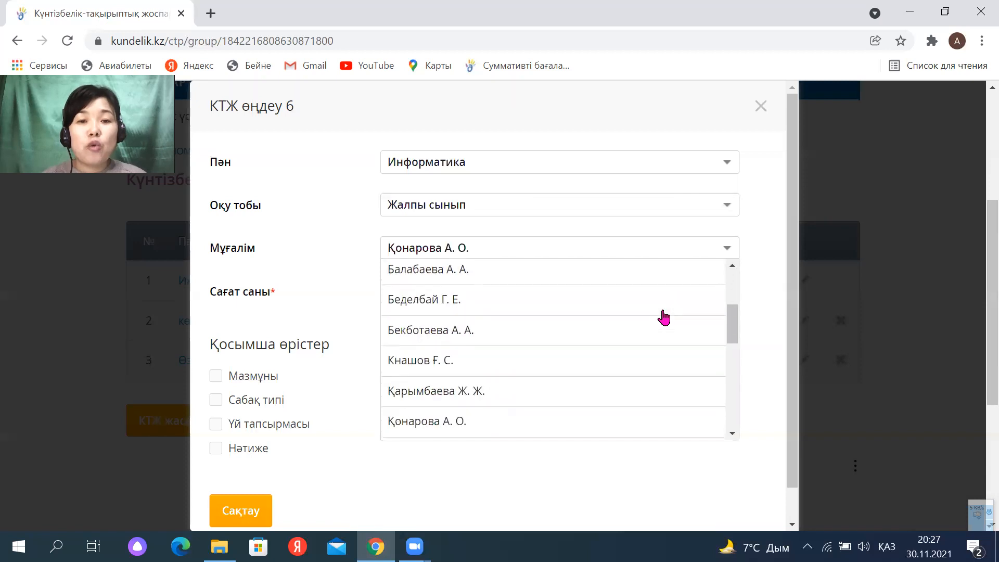
scroll(664, 317, down, 2)
scroll(663, 318, up, 2)
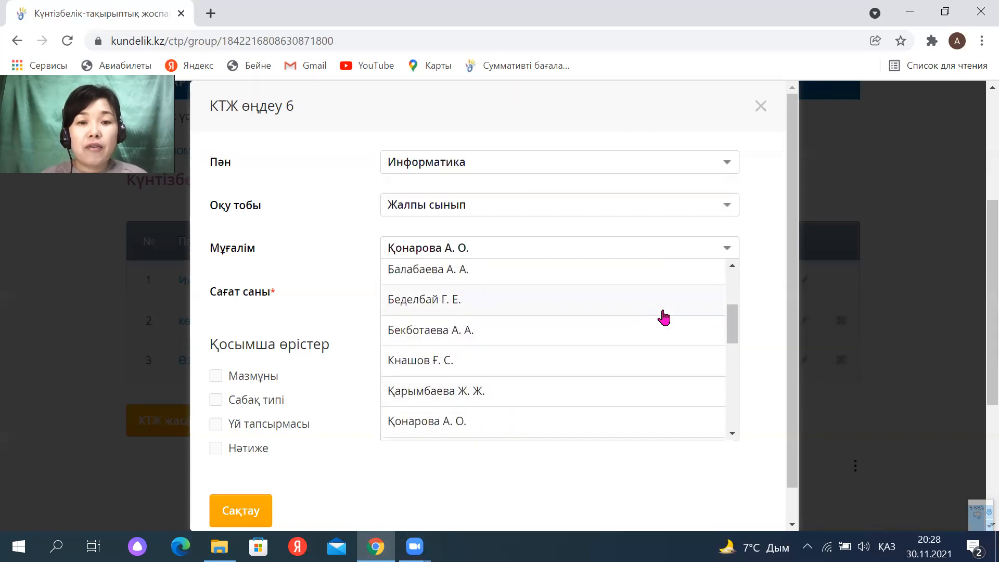
scroll(664, 317, down, 2)
click(580, 345)
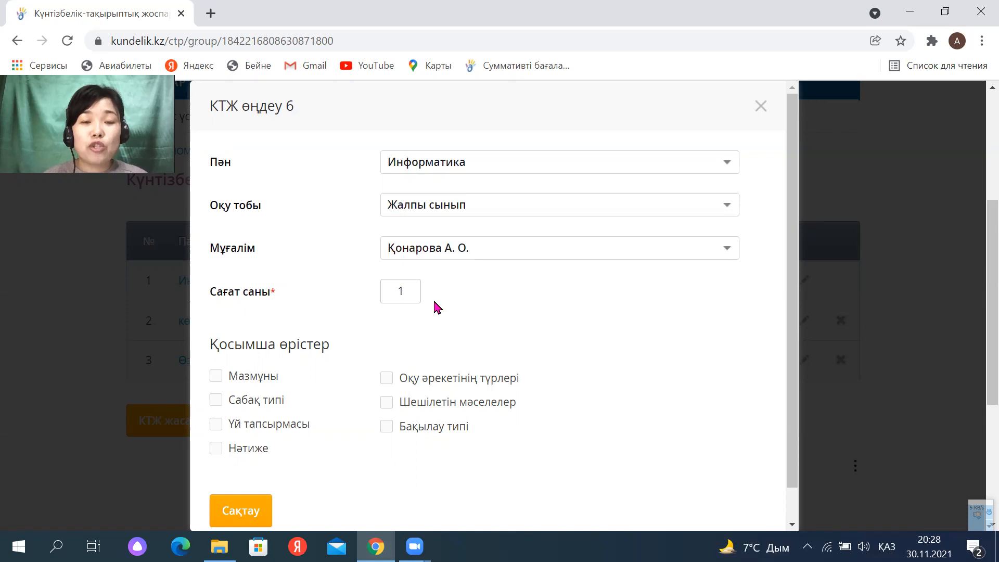
Set the plan's number of hours to 34 and save it, agreeing to add another КТЖ for the subject
click(401, 294)
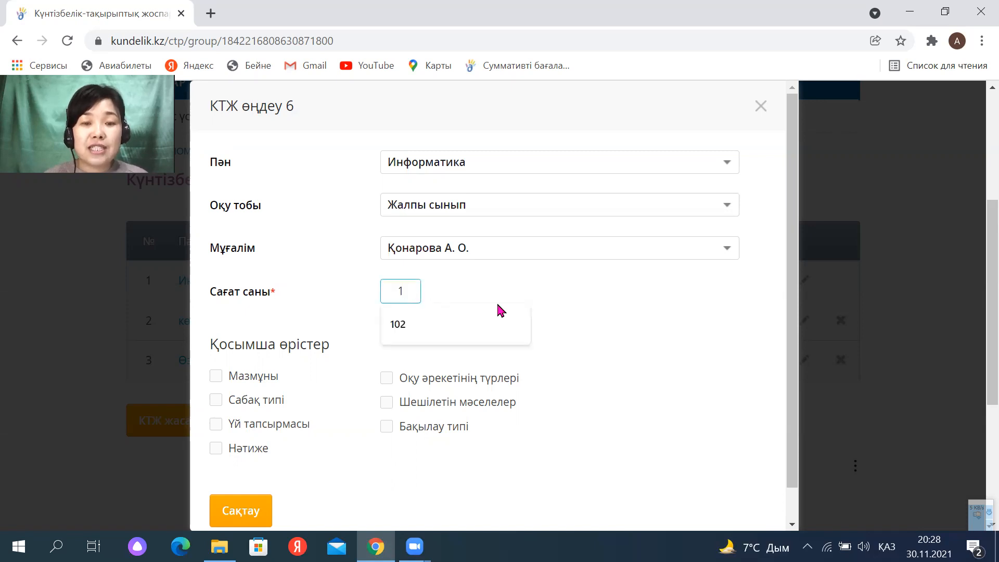
key(BackSpace)
key(alt+shift)
text(34)
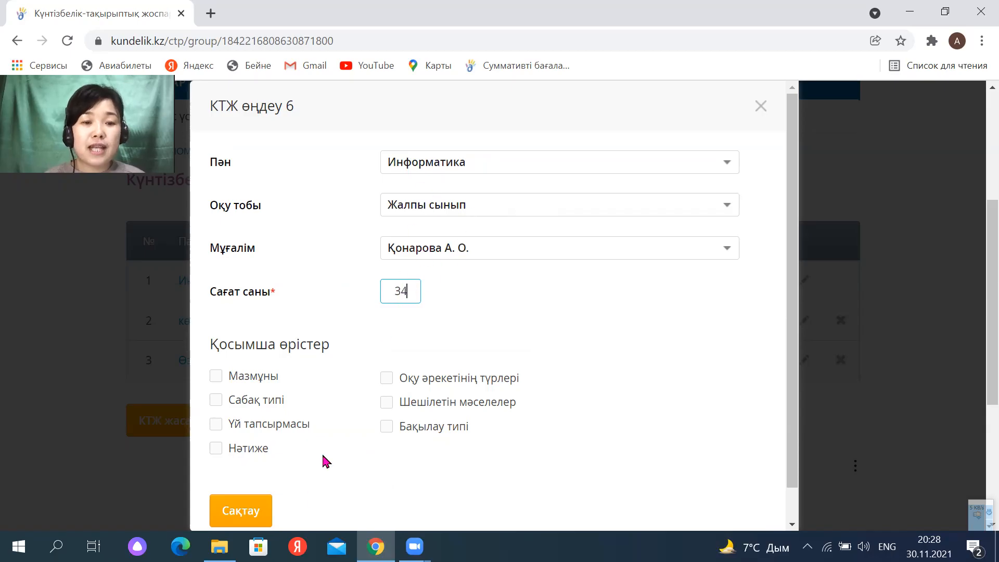
click(262, 519)
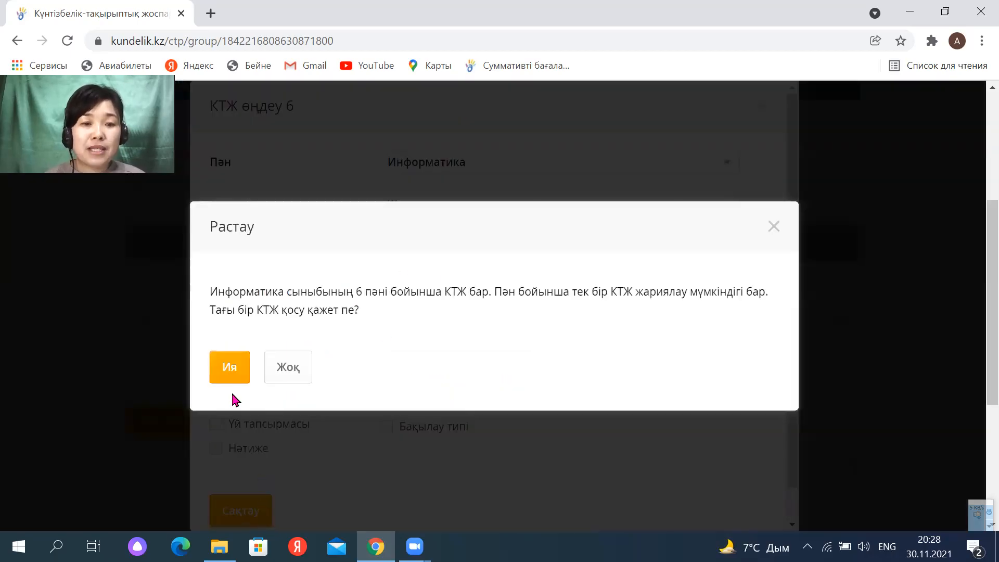
click(235, 374)
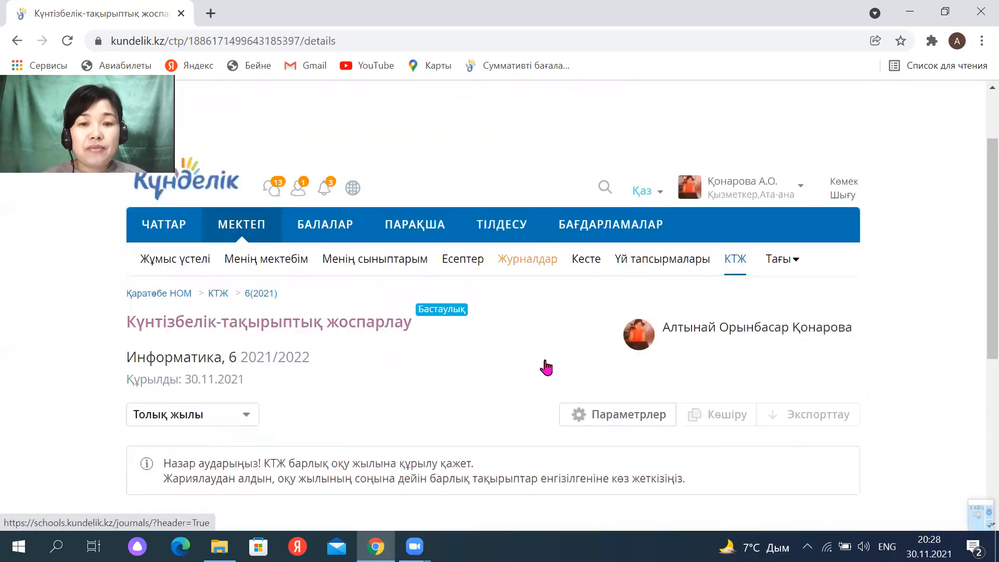
Add a section named "Компьютерлік жүйелер мен желілер" to the Информатика plan and save it
scroll(545, 360, down, 1)
scroll(529, 332, up, 1)
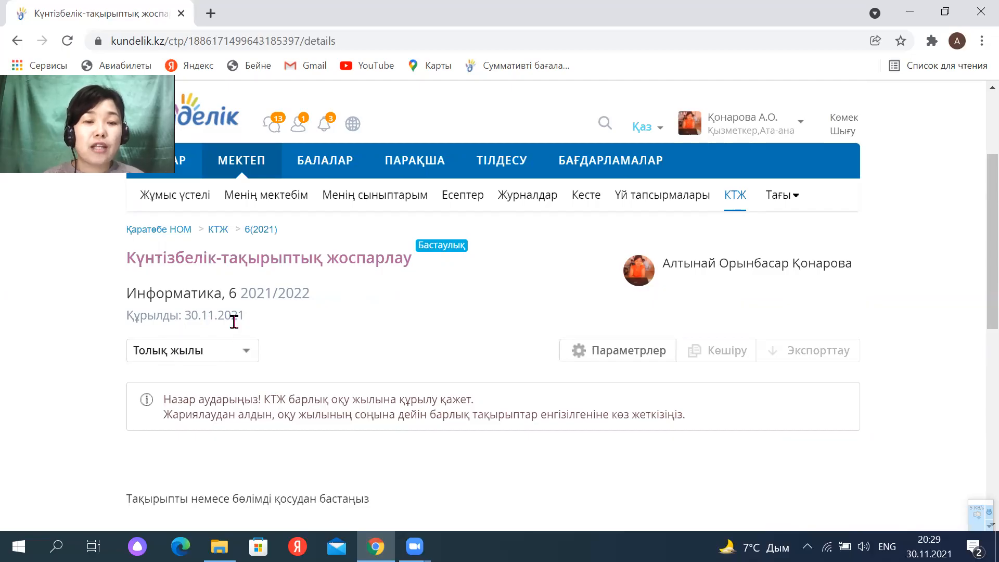
scroll(235, 321, down, 1)
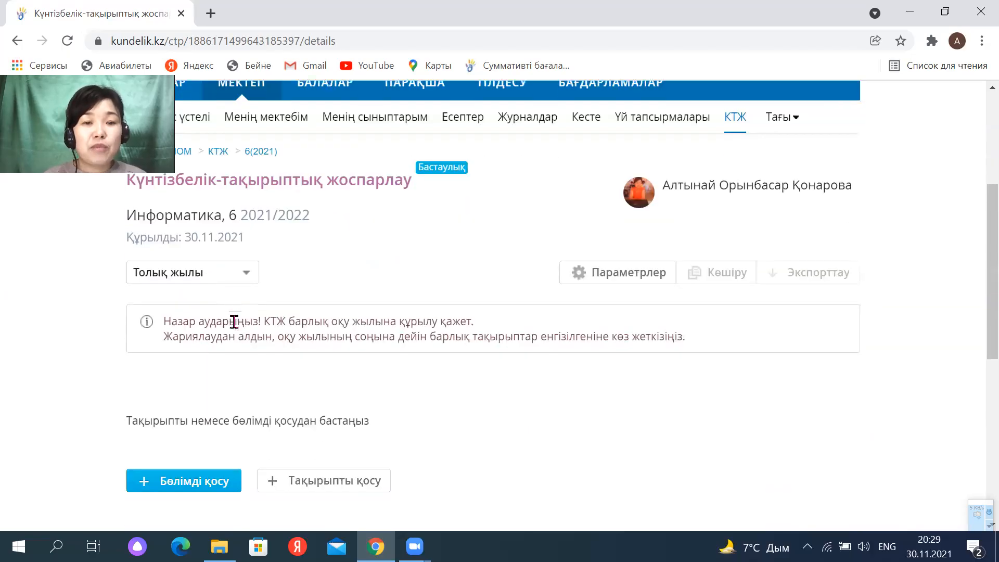
scroll(234, 321, down, 1)
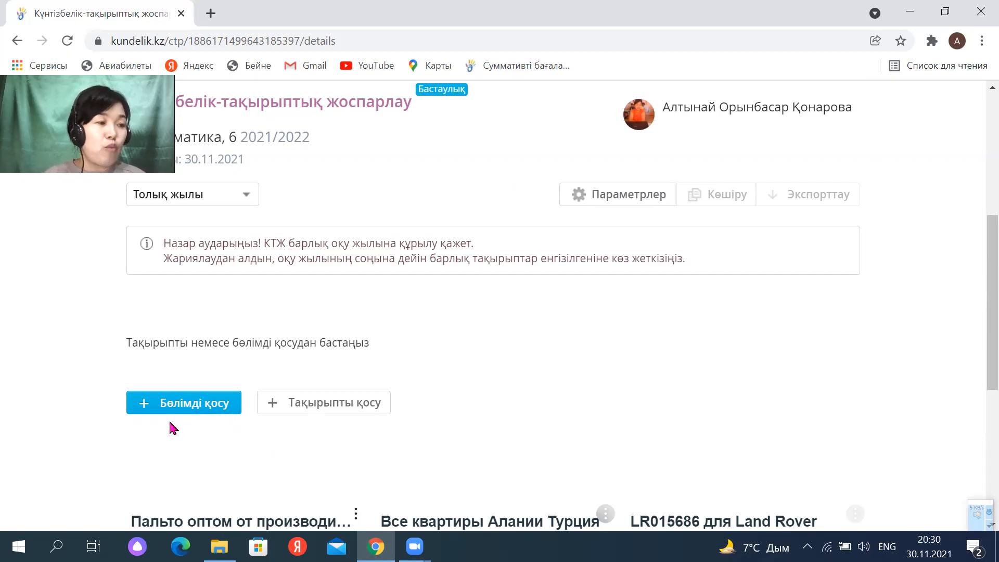
click(204, 409)
click(412, 264)
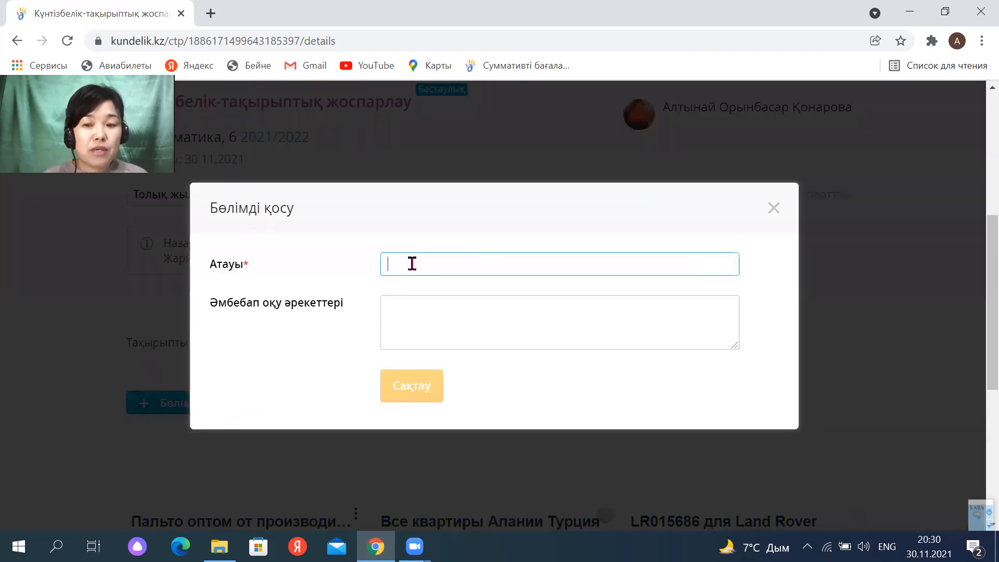
key(alt+shift)
key(alt+shift)
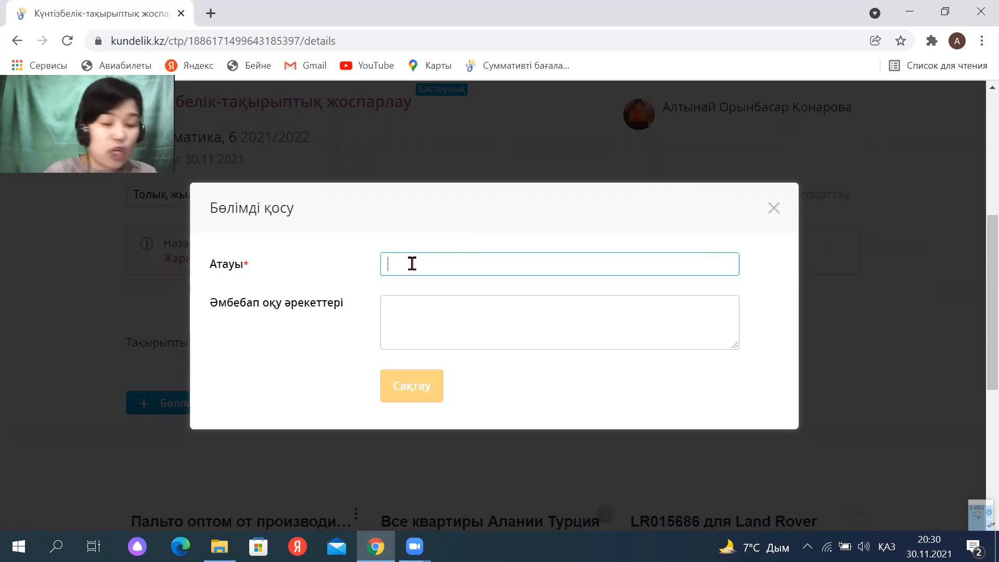
text(Компьютерлік  жүйелер мен желілер)
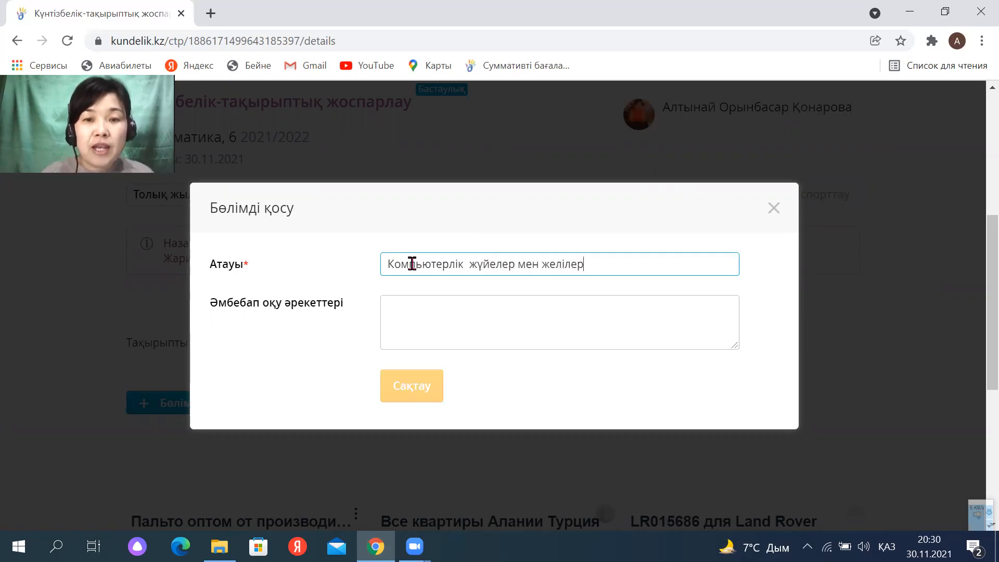
click(424, 390)
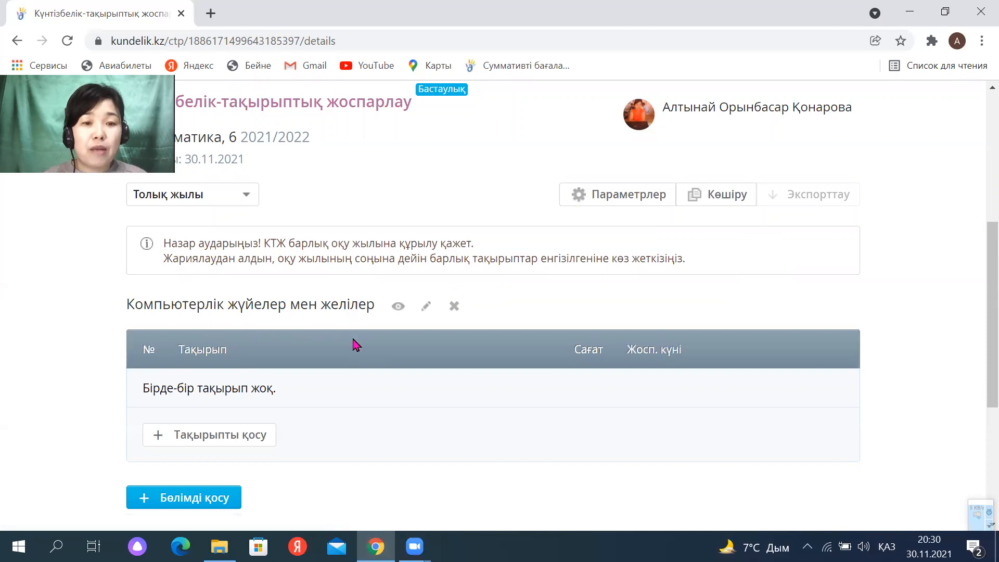
Start a new topic in the "Компьютерлік жүйелер мен желілер" section and name it "Эргономика дегеніміз не?"
scroll(356, 341, down, 1)
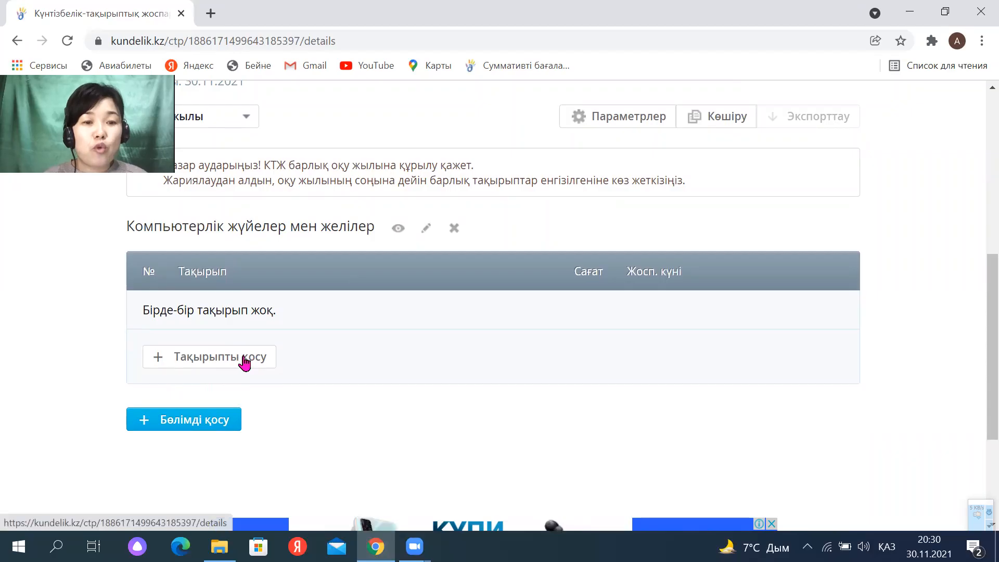
click(215, 361)
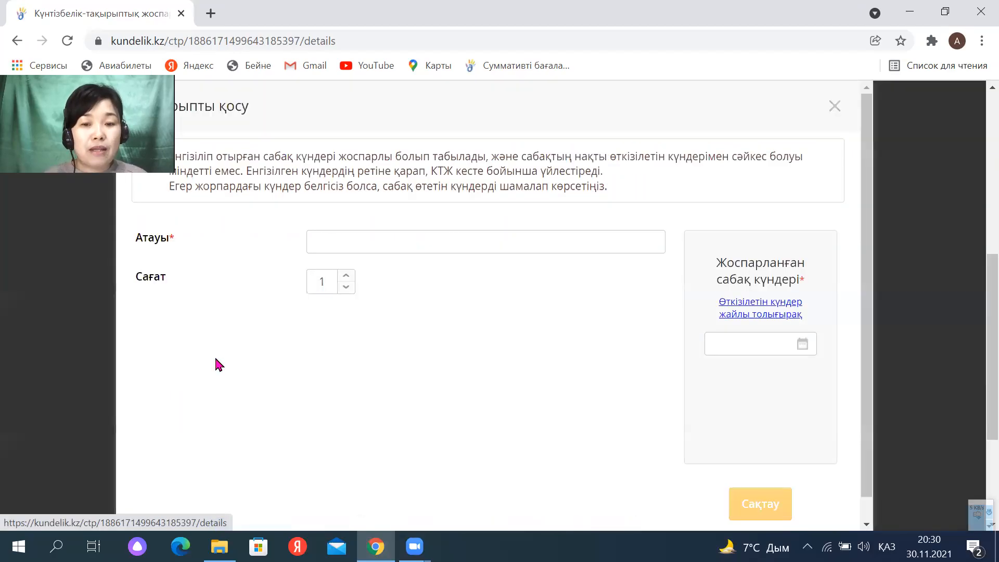
click(342, 248)
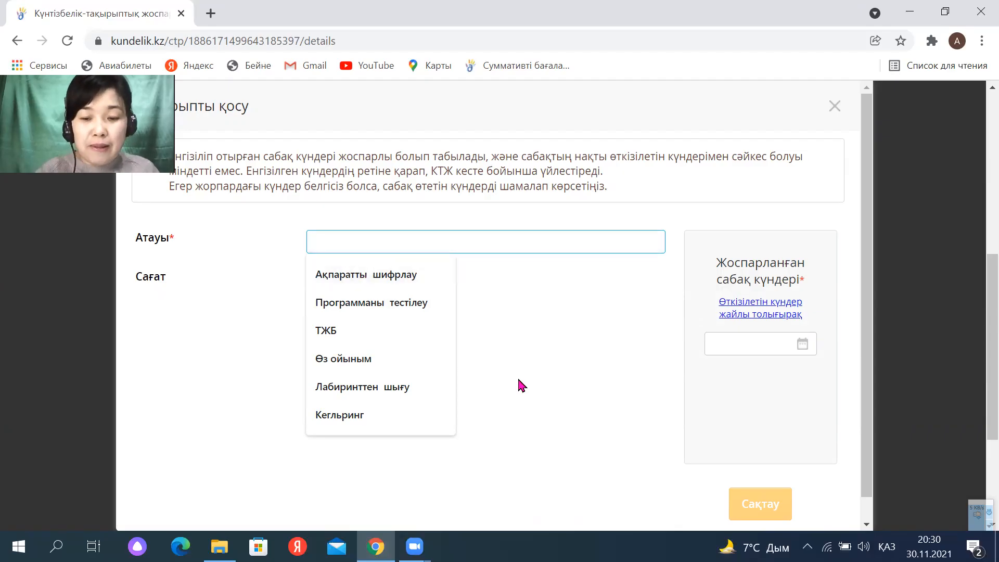
text(Эргономик)
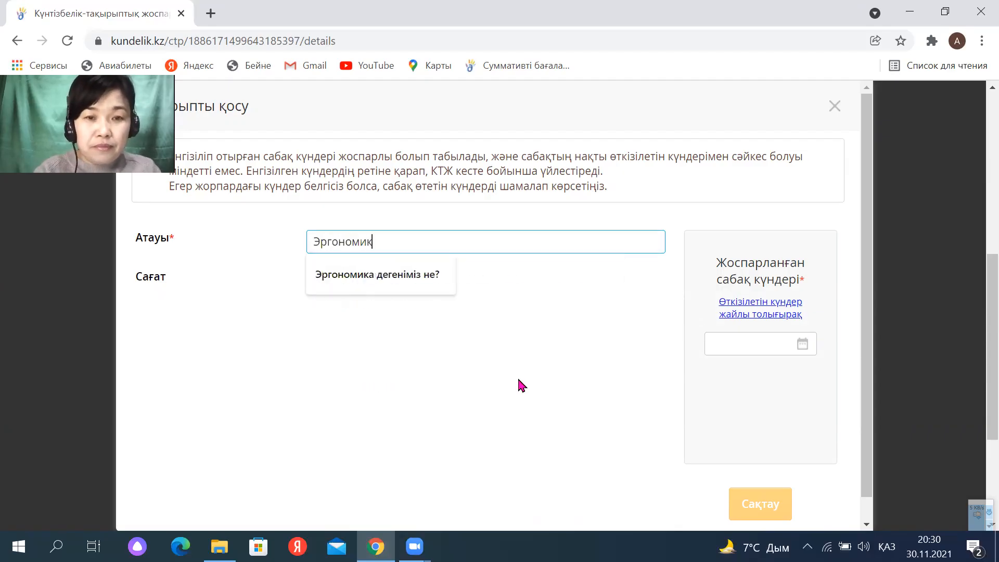
text(а дегеніміщ)
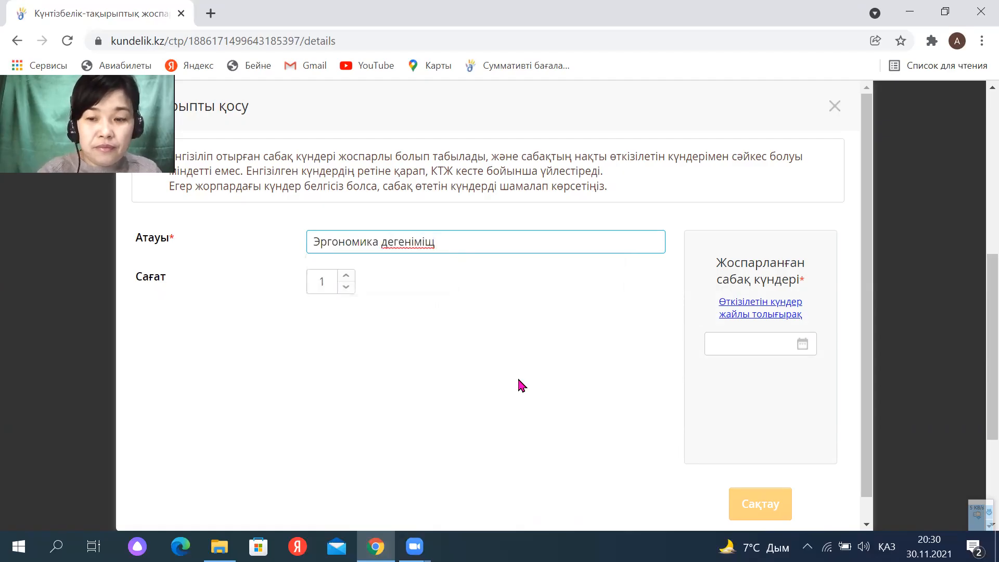
key(BackSpace)
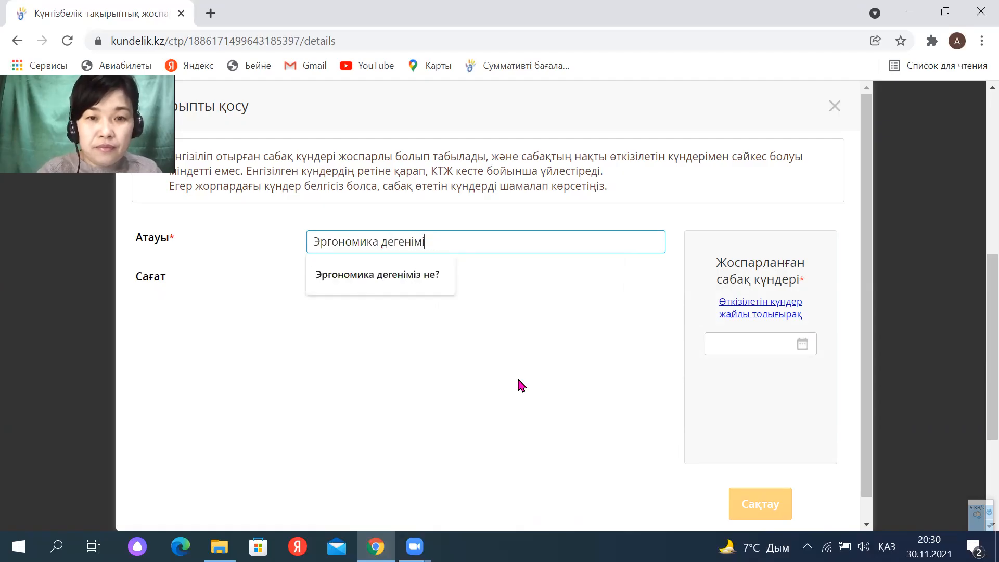
text(з не?)
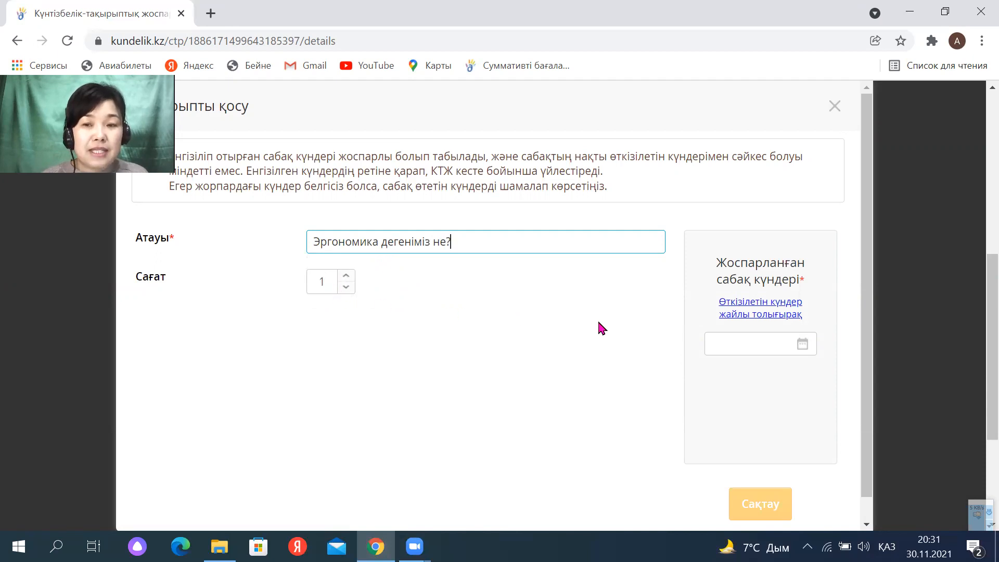
Try 2 hours for the "Эргономика дегеніміз не?" topic, check its planned lesson date fields, and restore the hours to 1
click(715, 343)
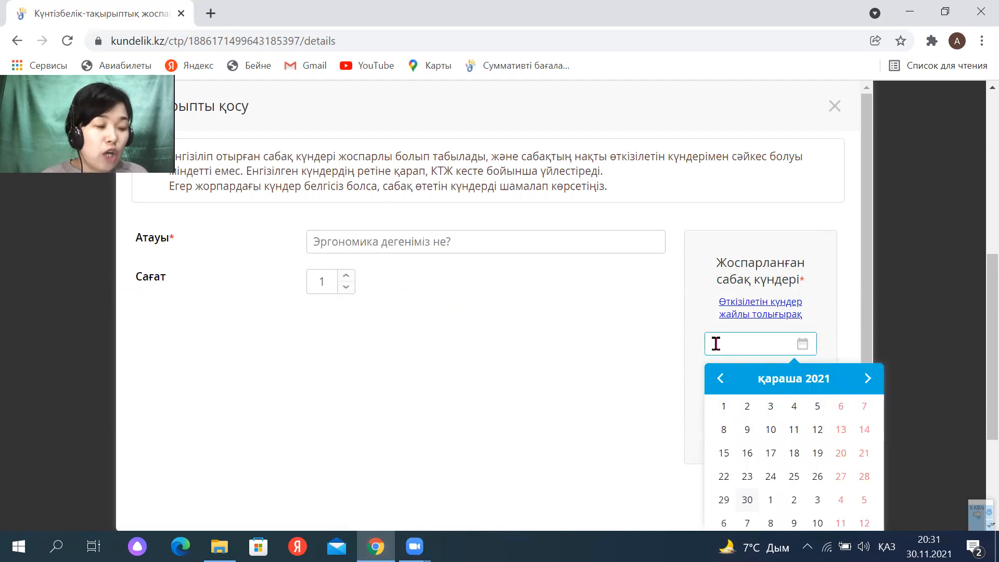
click(547, 347)
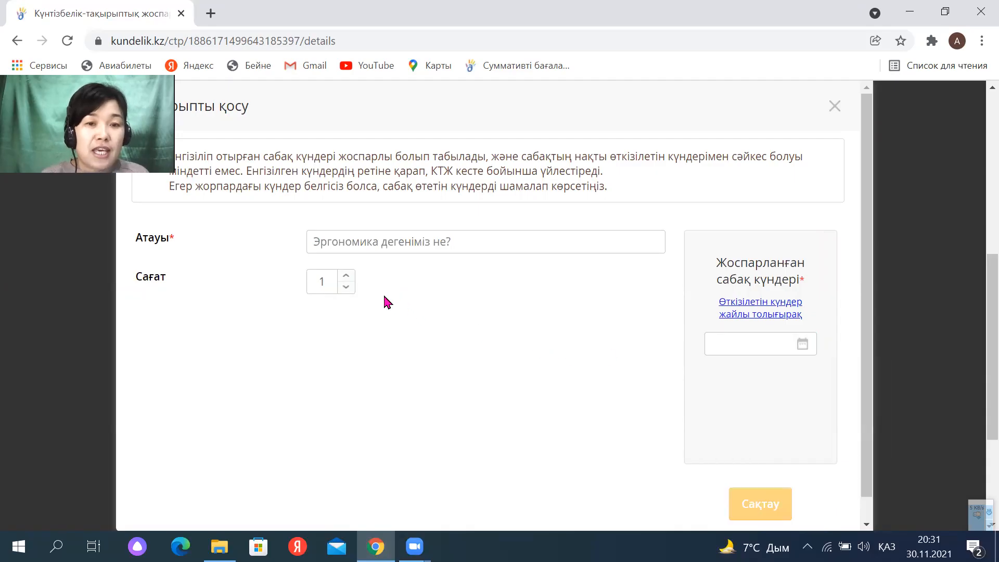
click(347, 277)
click(347, 276)
click(345, 288)
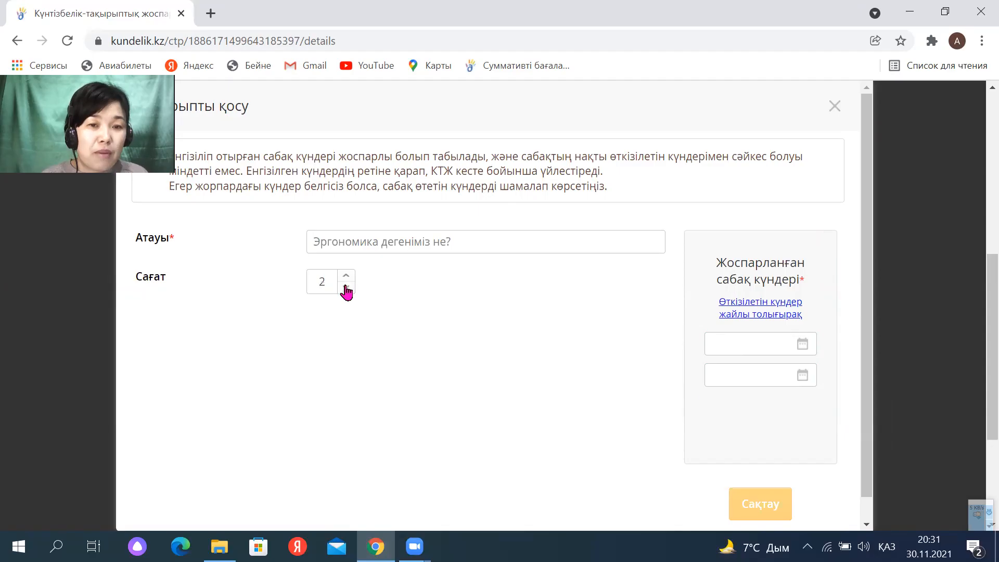
click(346, 287)
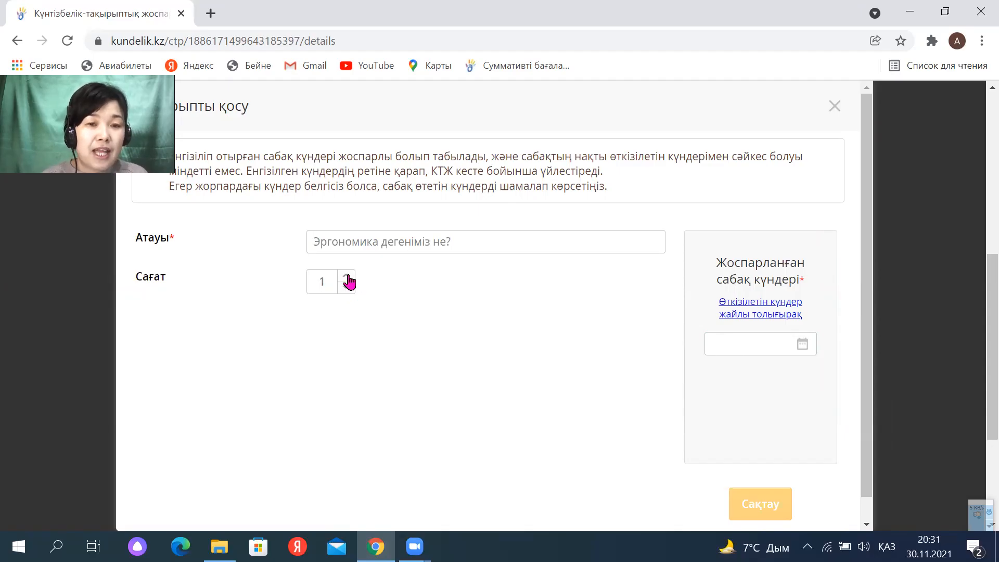
click(346, 277)
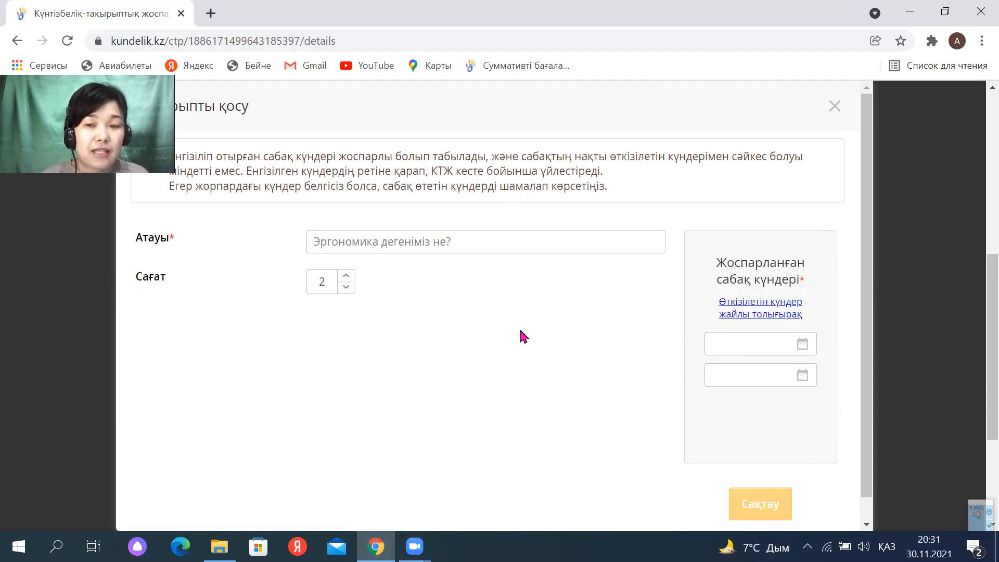
click(732, 346)
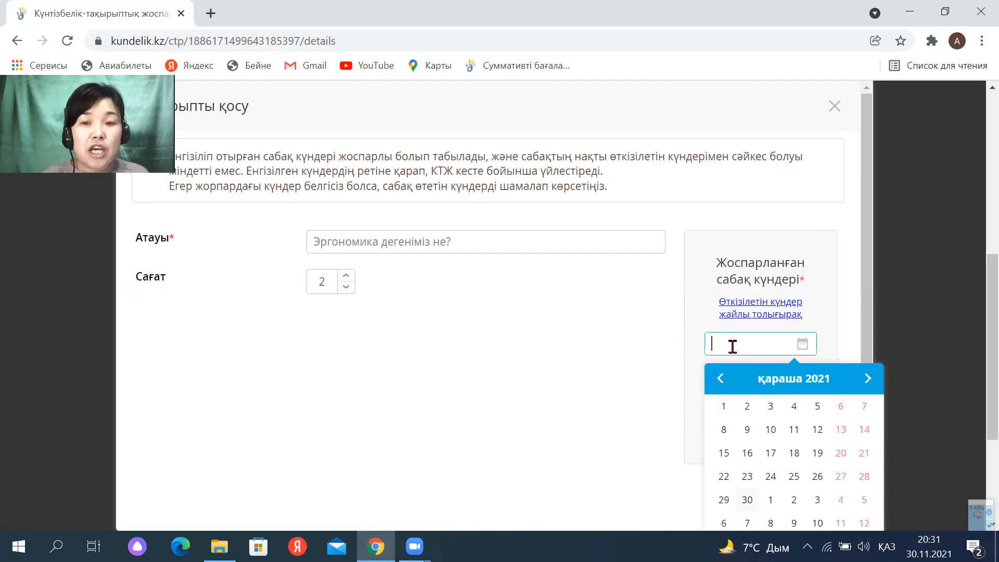
click(690, 381)
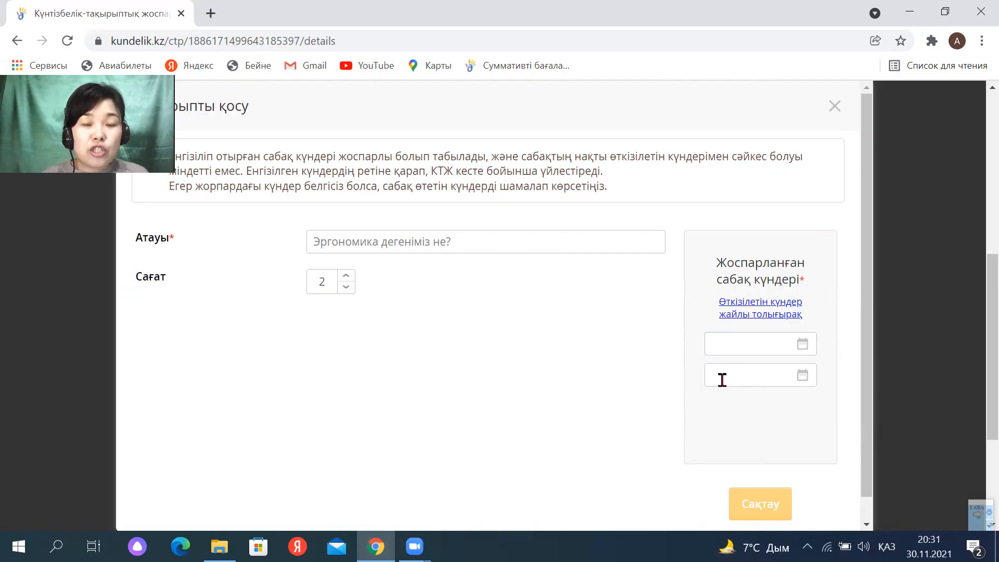
click(346, 277)
click(346, 288)
click(346, 289)
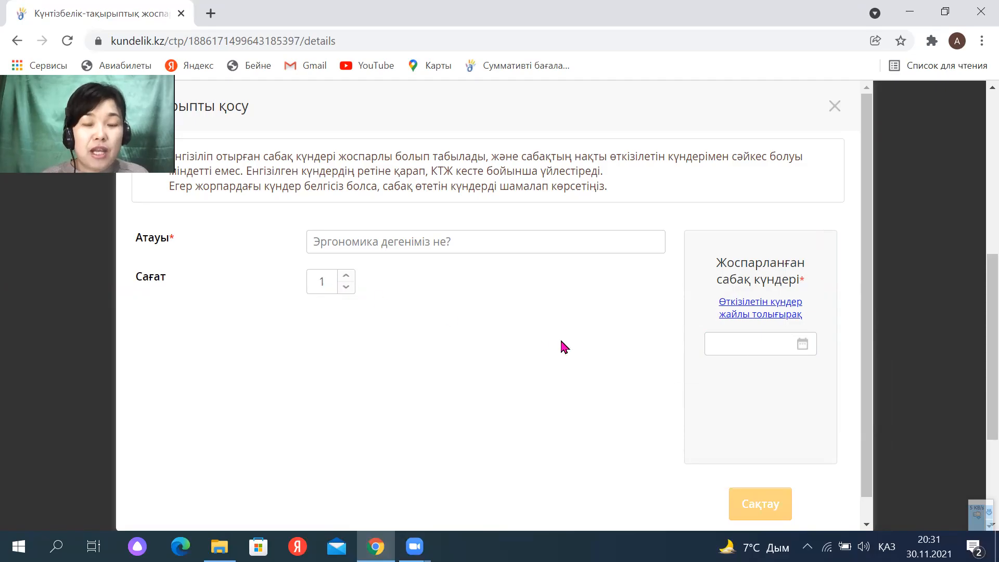
Set the planned lesson date of the "Эргономика дегеніміз не?" topic to 02.09.2021 and save the topic
click(716, 344)
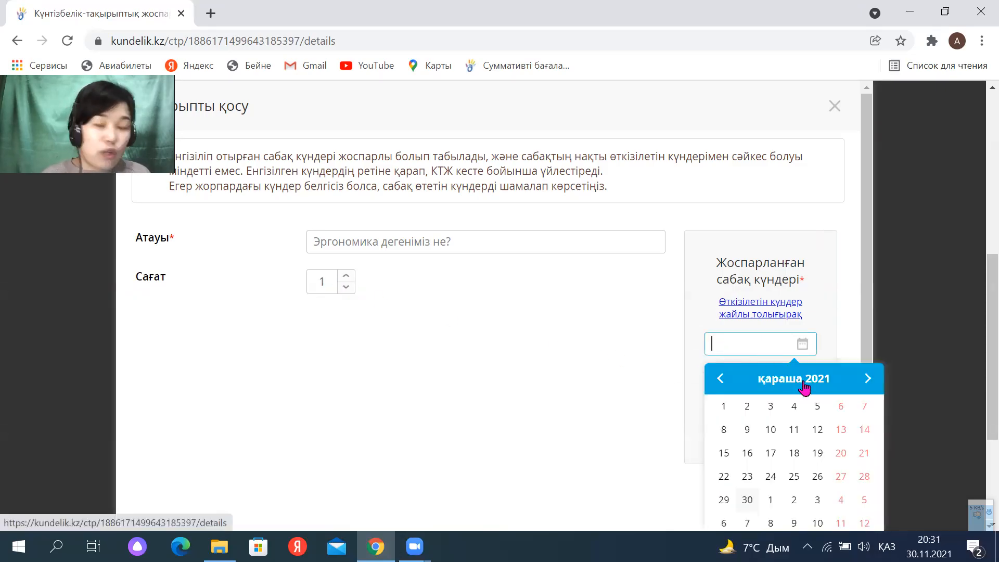
click(720, 381)
click(720, 380)
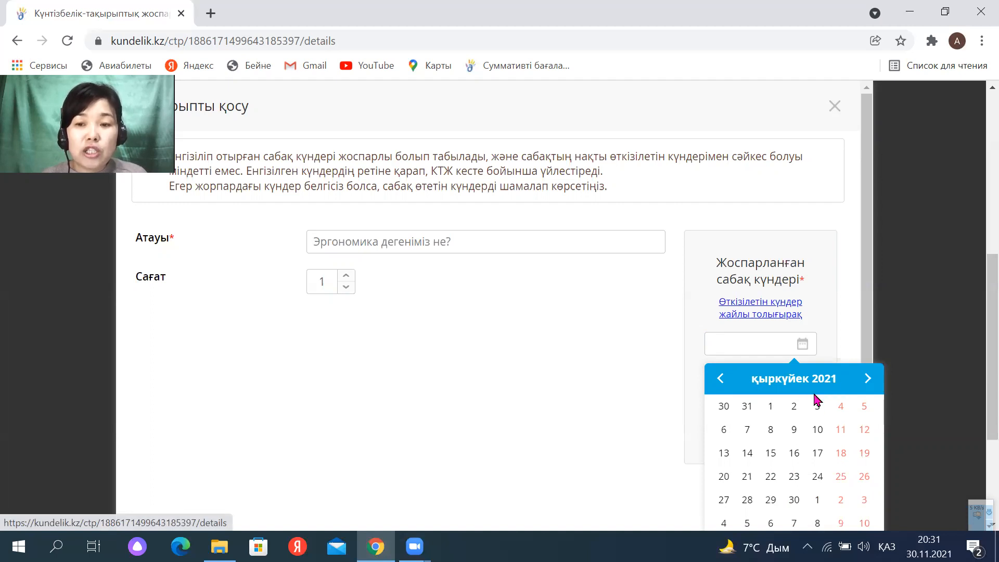
click(794, 406)
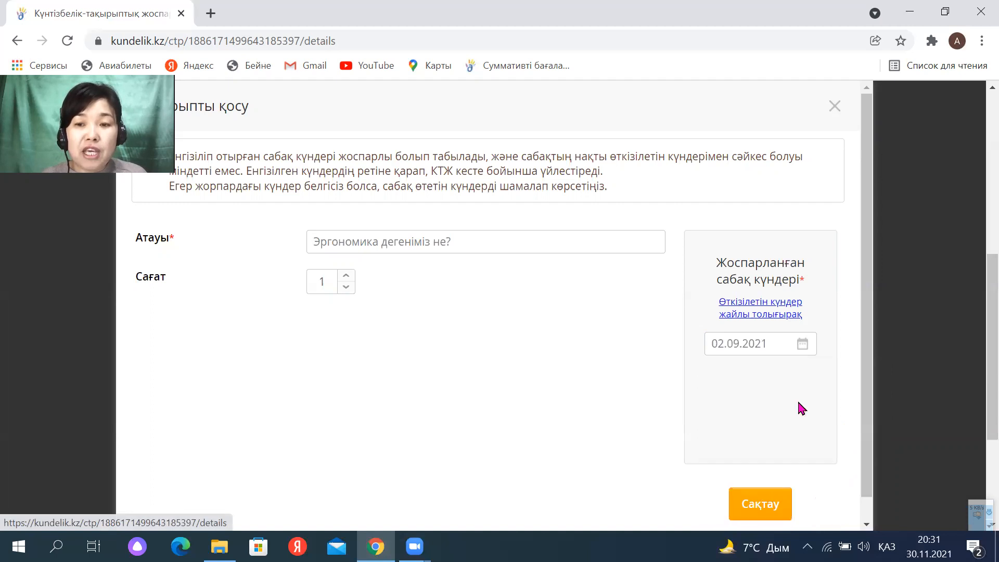
click(772, 505)
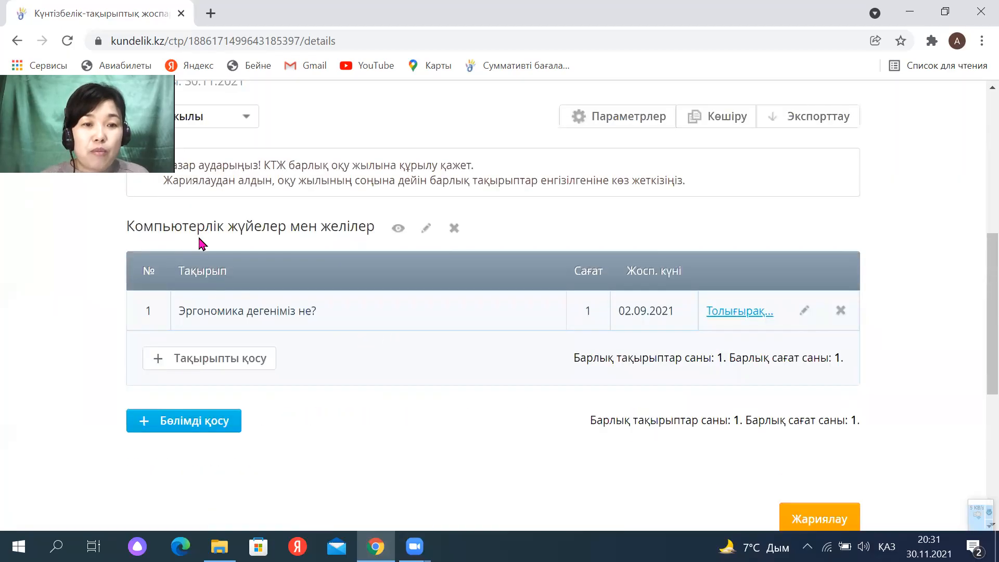
Start another topic in the "Компьютерлік жүйелер мен желілер" section and name it "Компьютер қалай жұмыс істейді?"
click(232, 359)
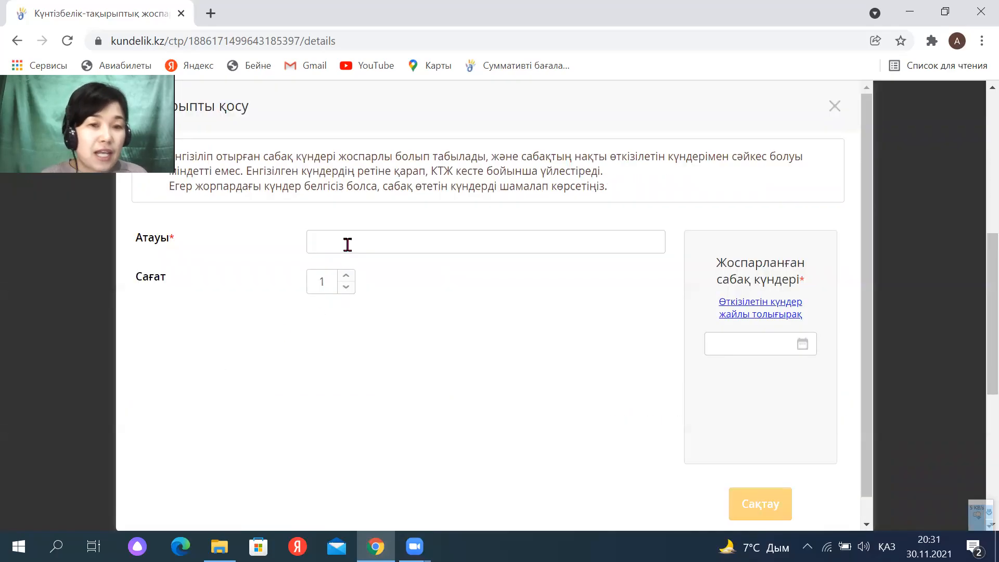
click(347, 242)
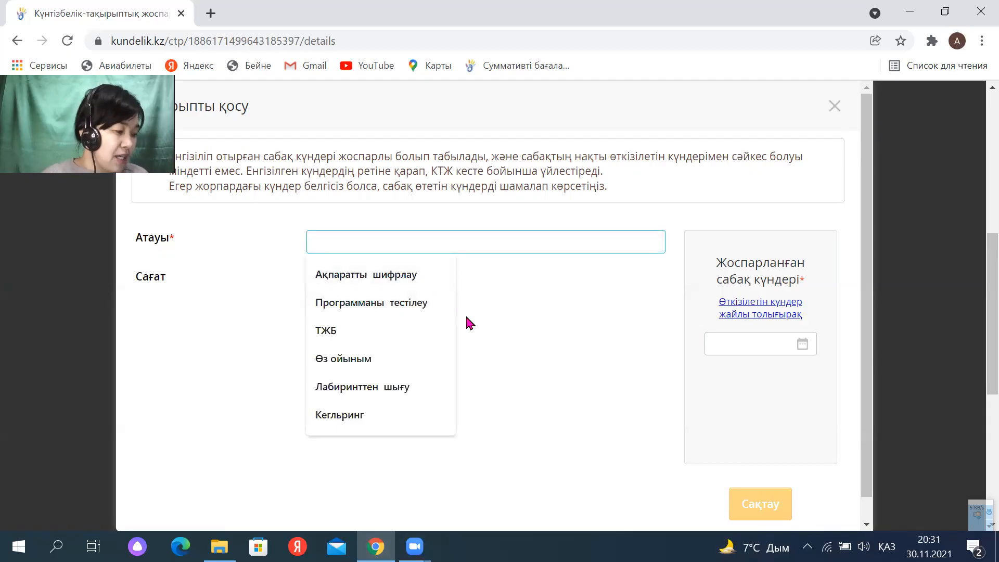
text(Ко)
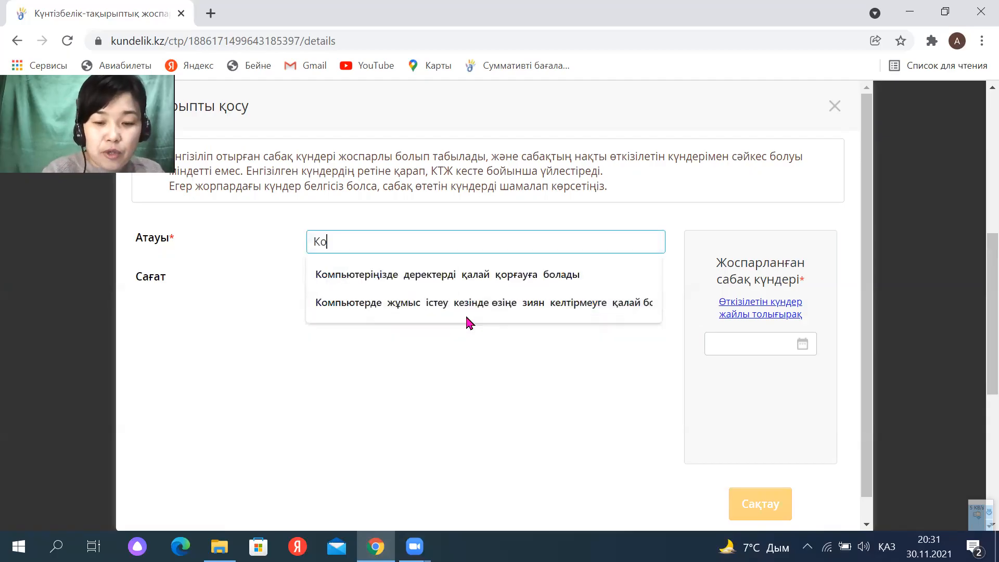
text(мпьютер)
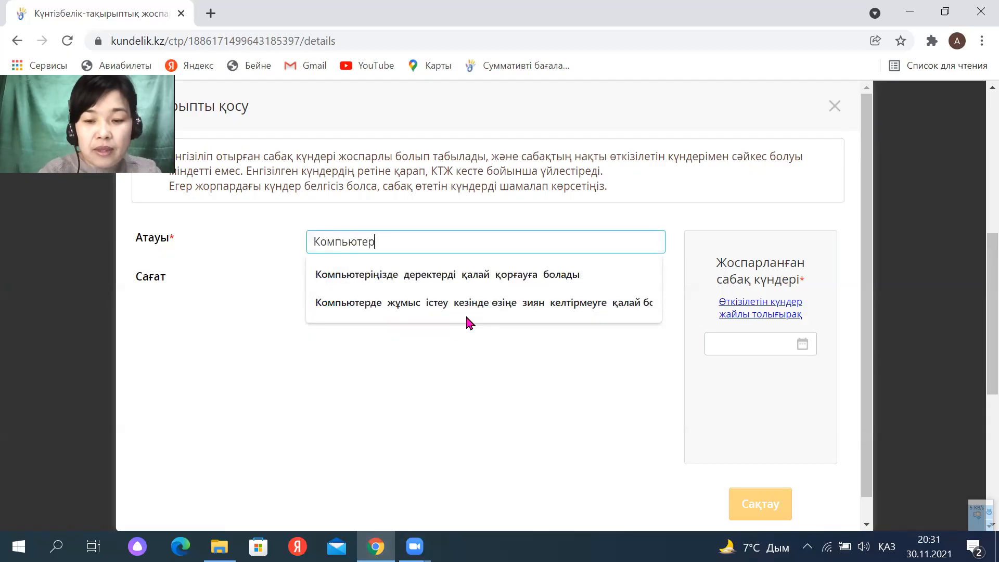
text( қалай жұсы)
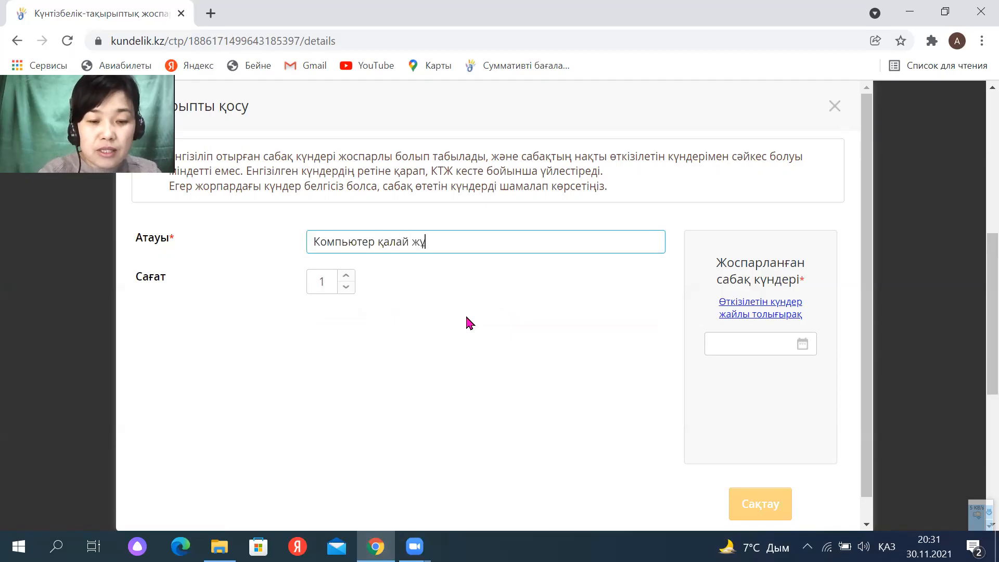
key(BackSpace)
key(BackSpace)
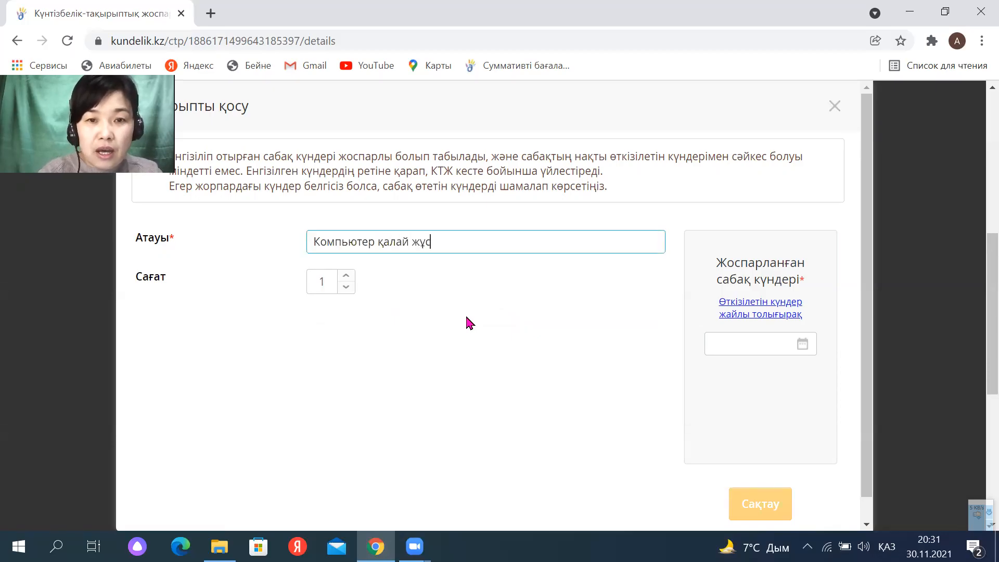
text(мыс і)
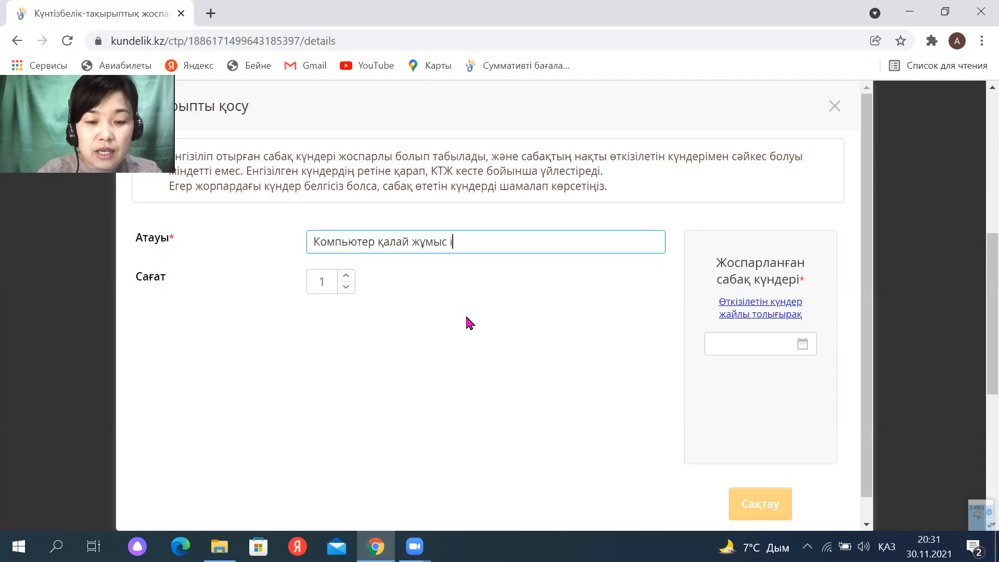
text(стейді?)
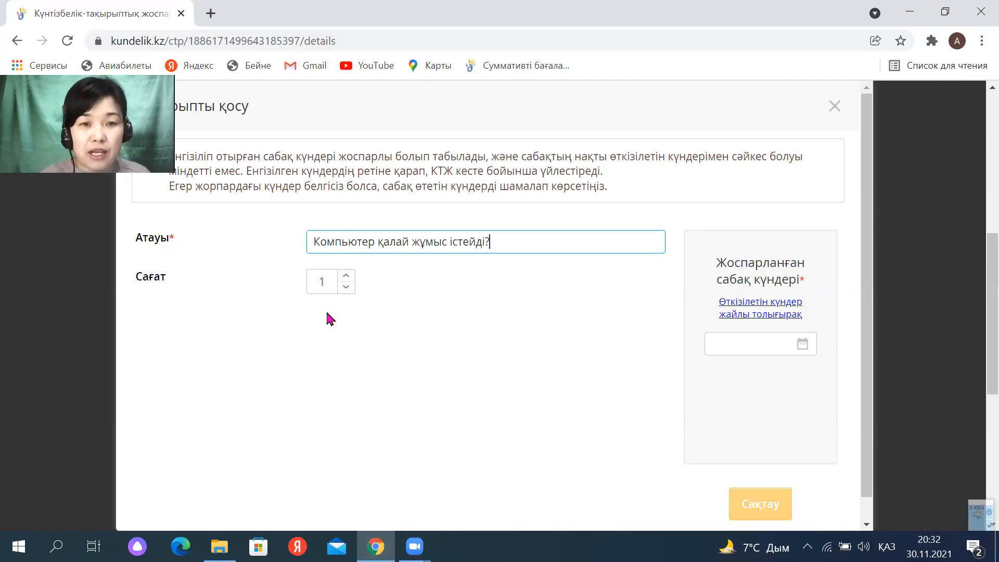
Set the planned lesson date of the "Компьютер қалай жұмыс істейді?" topic to 09.09.2021 and save the topic
click(712, 342)
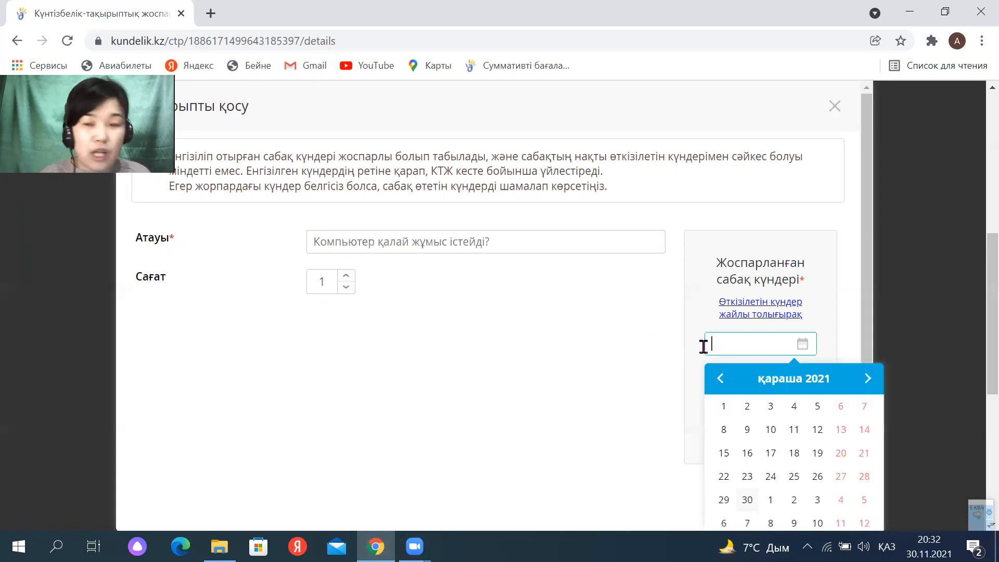
click(722, 376)
click(722, 377)
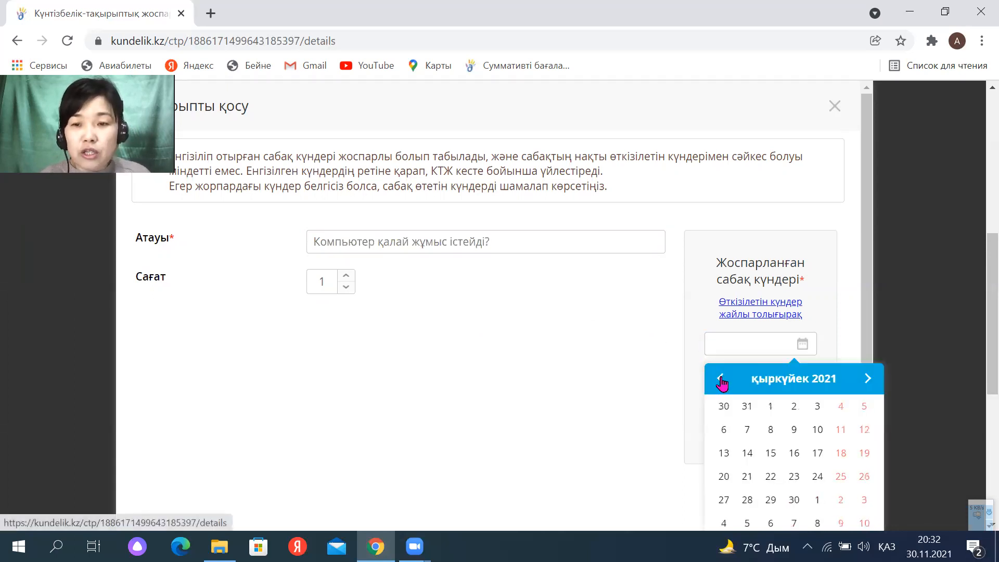
click(794, 430)
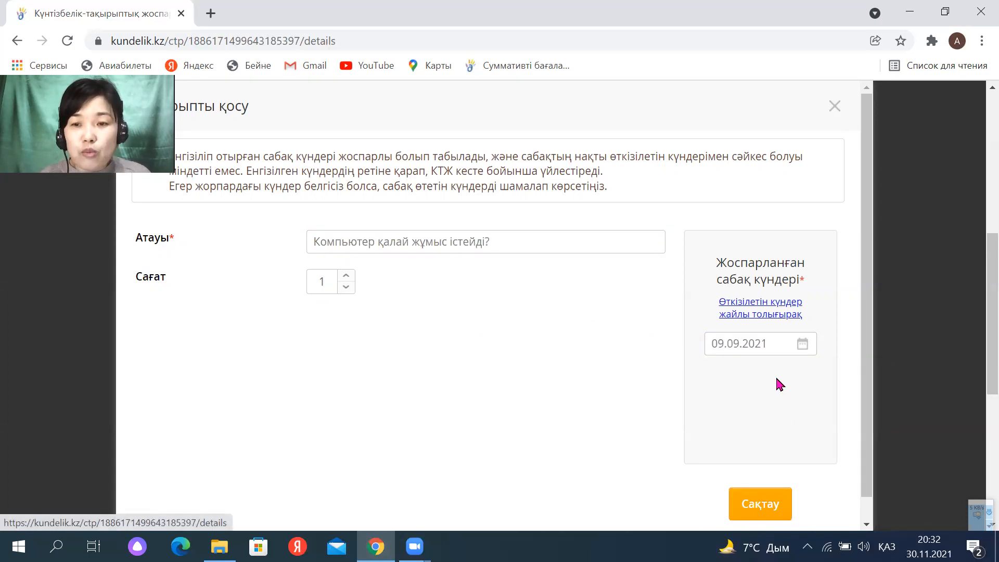
click(777, 507)
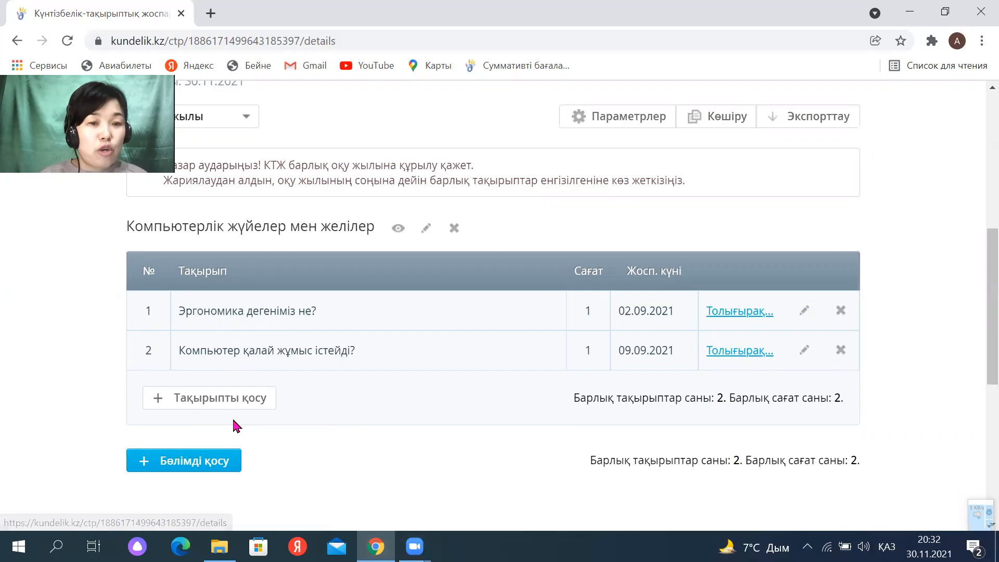
Add a second section named "үш д графика" to the plan and save it
click(211, 462)
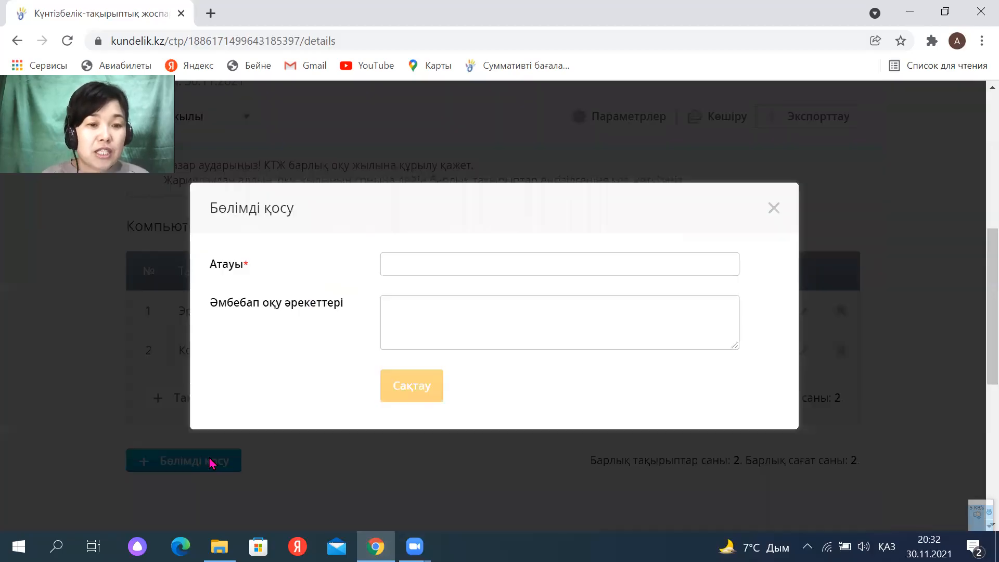
click(426, 264)
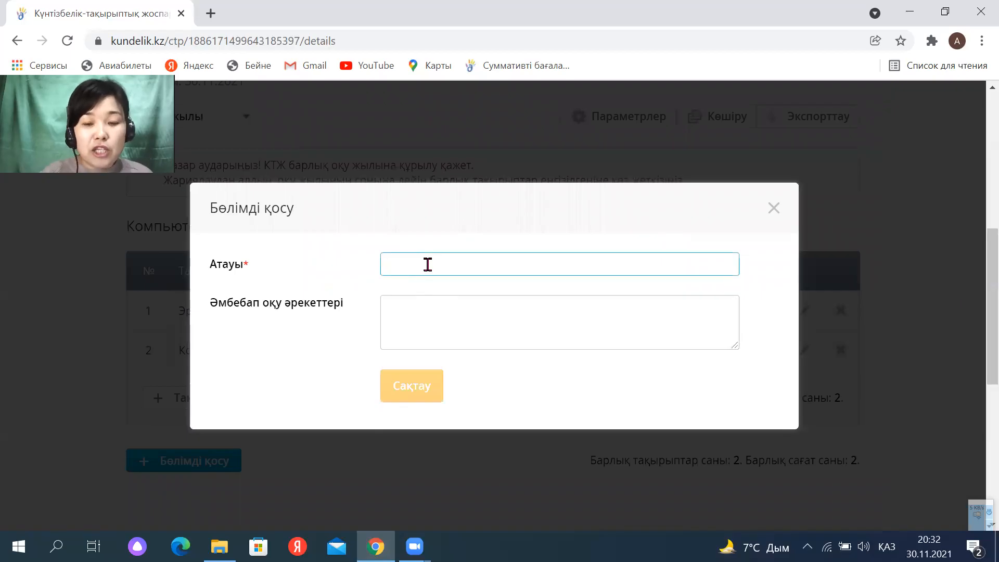
text(үш д графика)
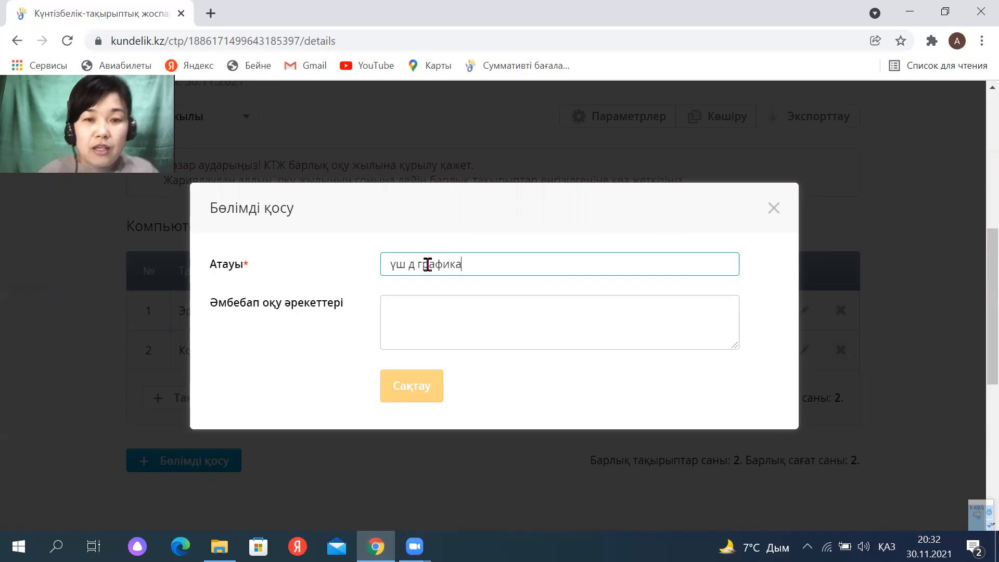
click(433, 385)
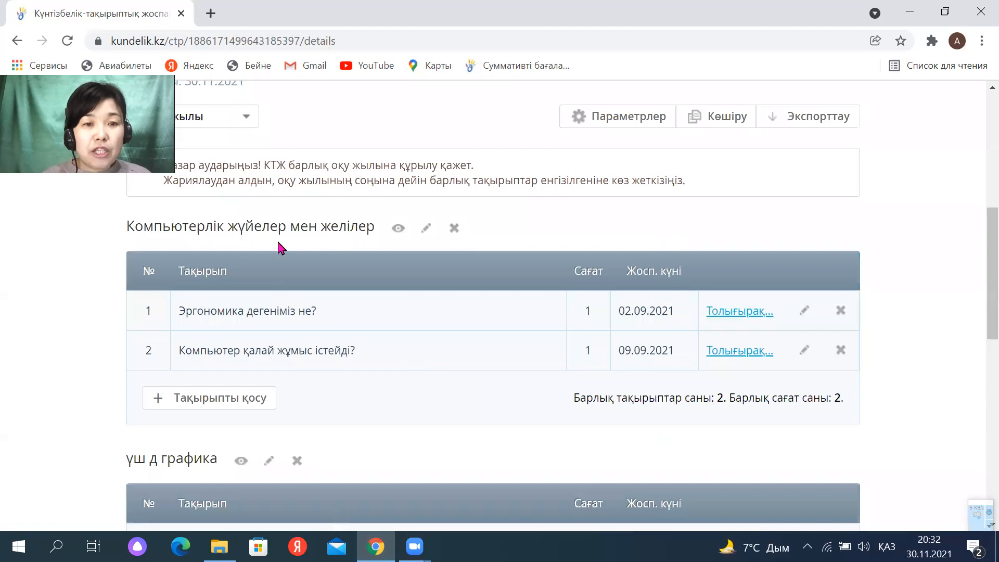
Start a new topic in the "үш д графика" section and name it "редактор құралдары"
scroll(281, 230, down, 3)
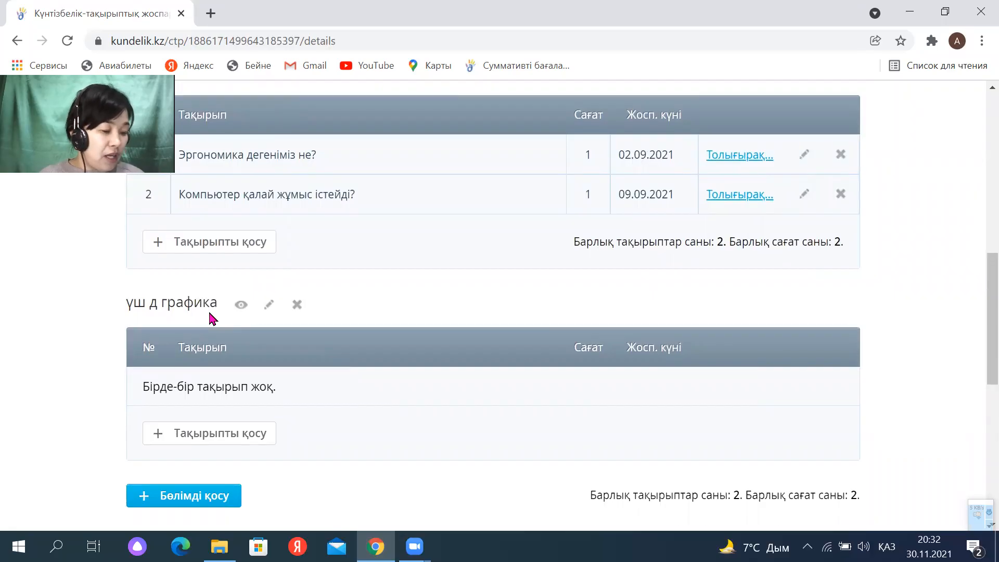
scroll(272, 383, down, 1)
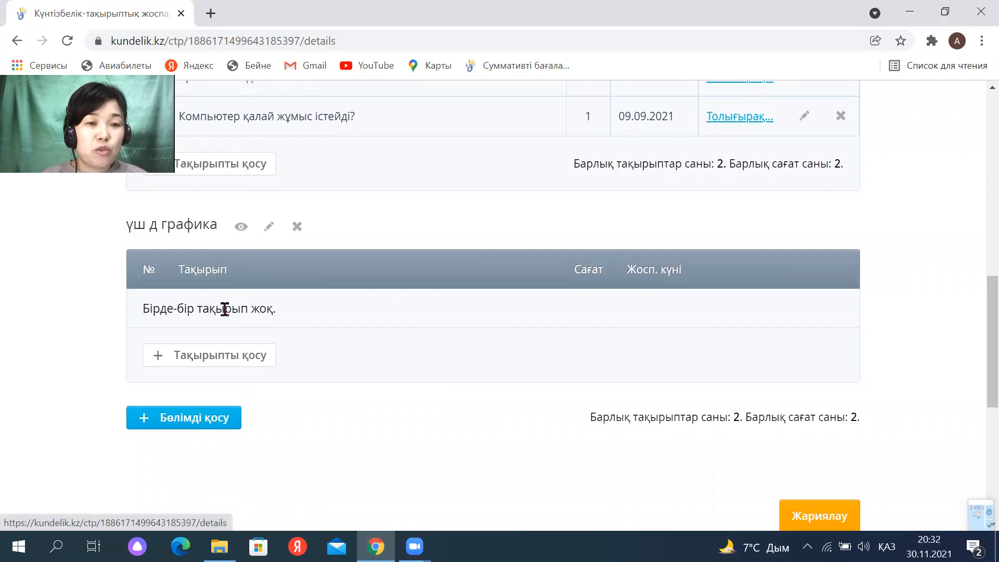
click(225, 357)
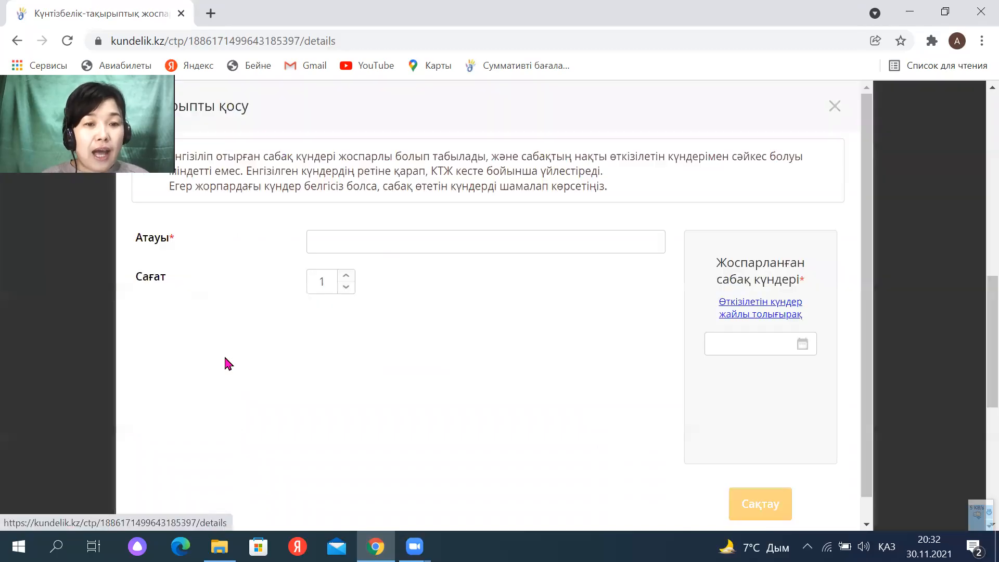
click(376, 250)
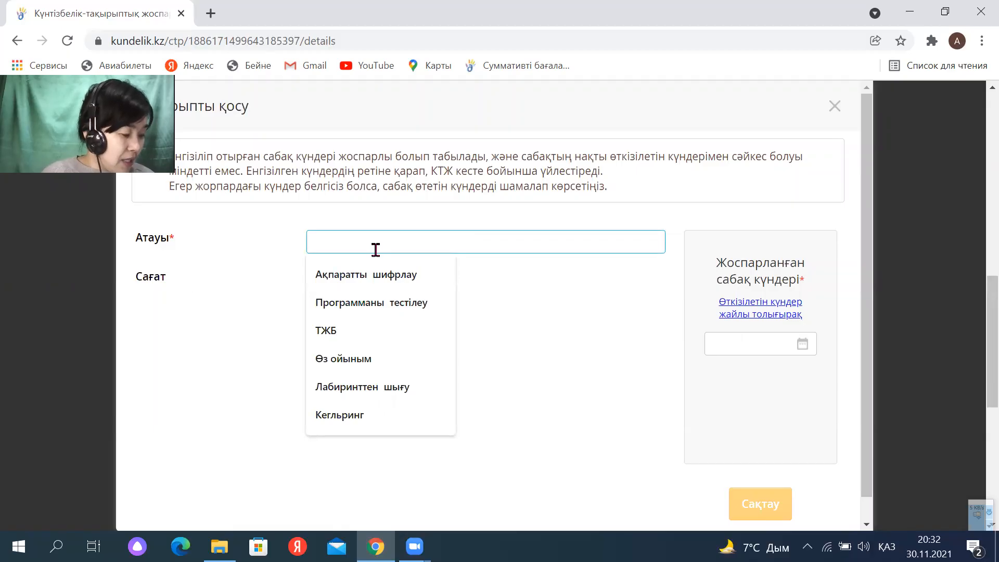
text(редак)
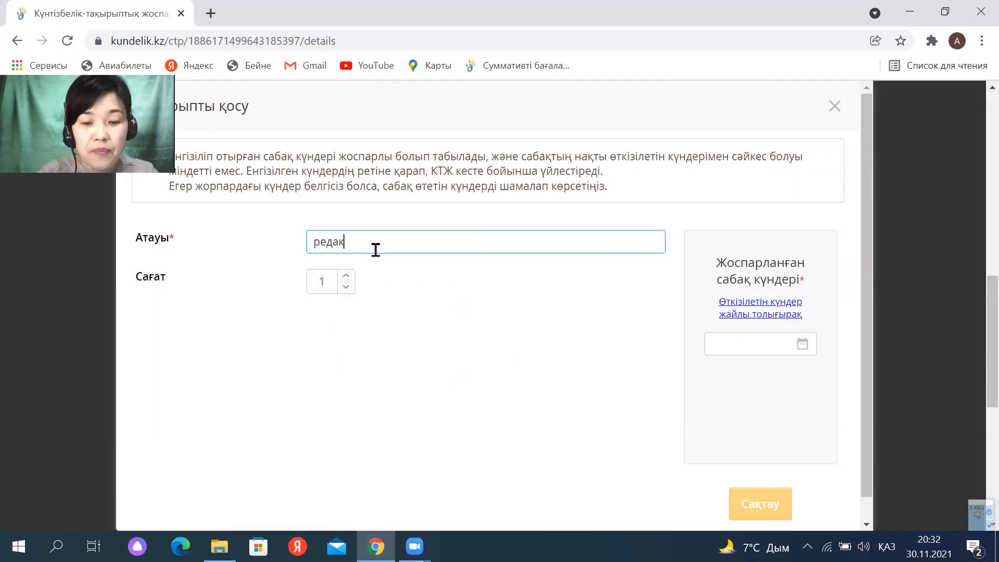
text(тор куралдары)
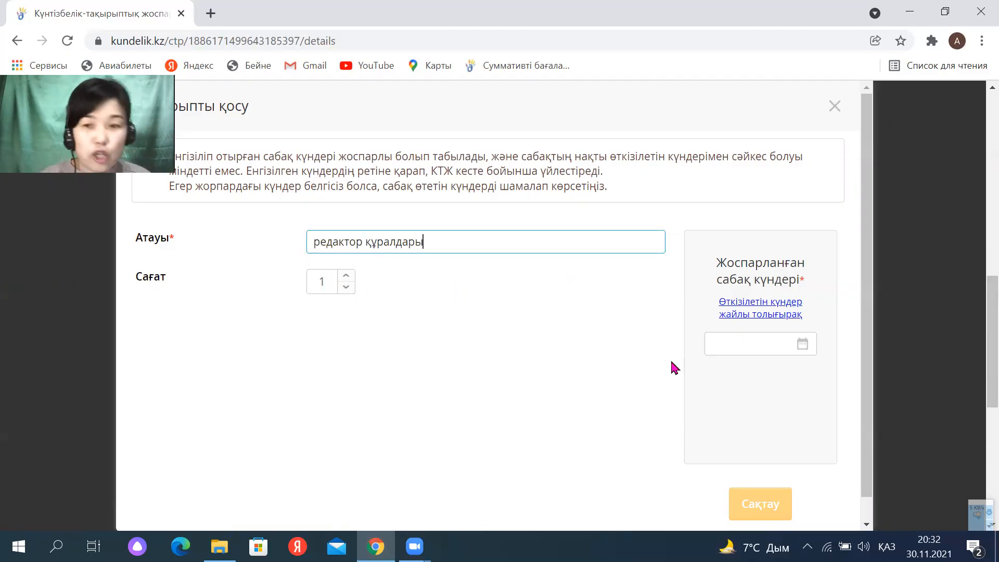
Set the planned lesson date of the "редактор құралдары" topic to 11.11.2021 and save the topic
click(726, 345)
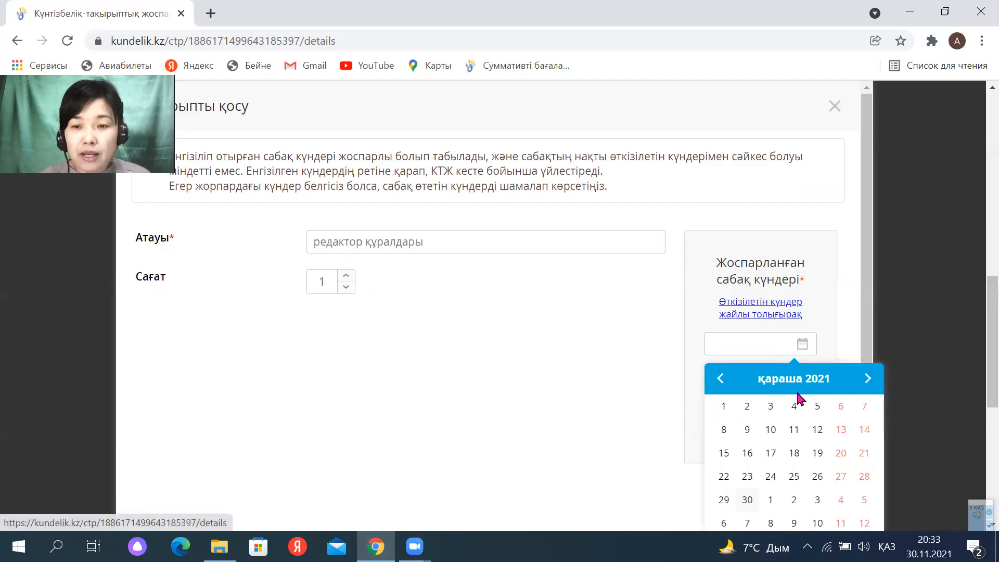
click(795, 430)
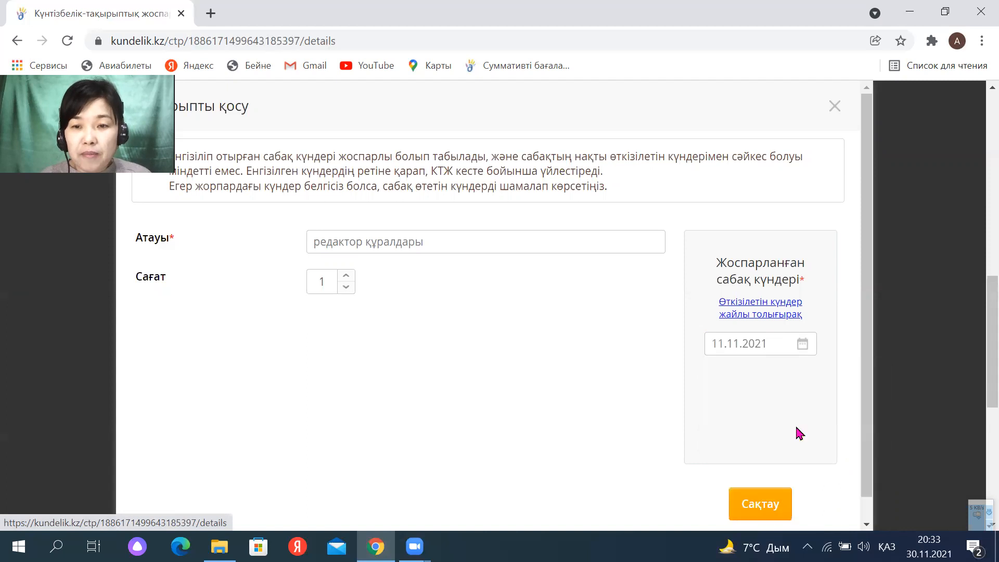
click(782, 501)
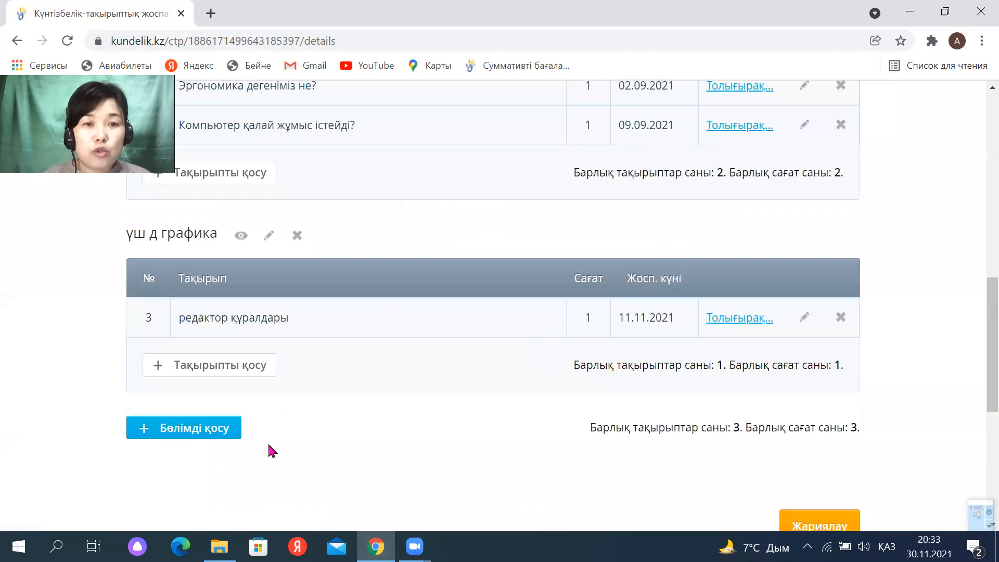
Review both plan sections with their topics, and check the overall topic and hour totals
scroll(308, 307, up, 8)
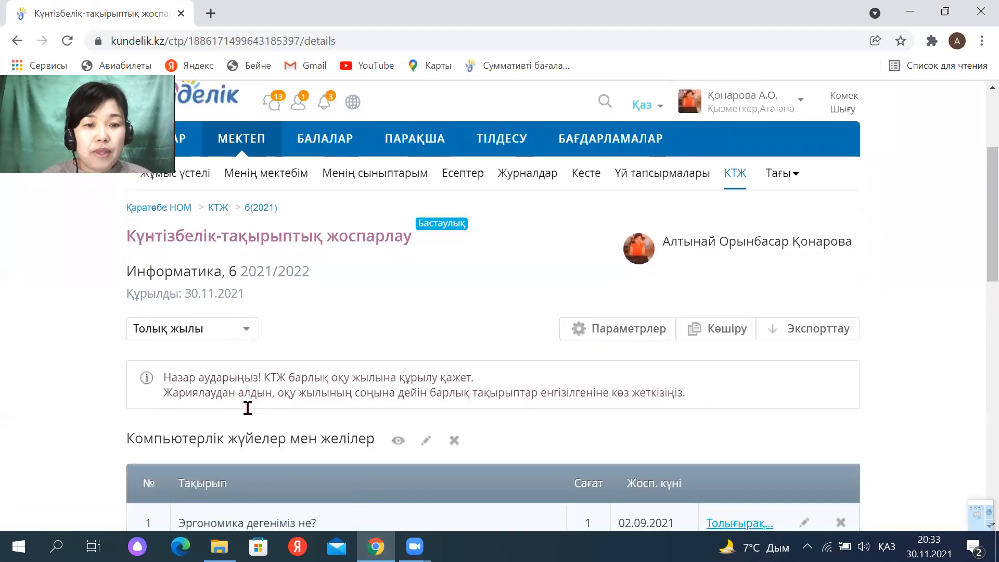
scroll(248, 408, down, 3)
scroll(263, 404, down, 1)
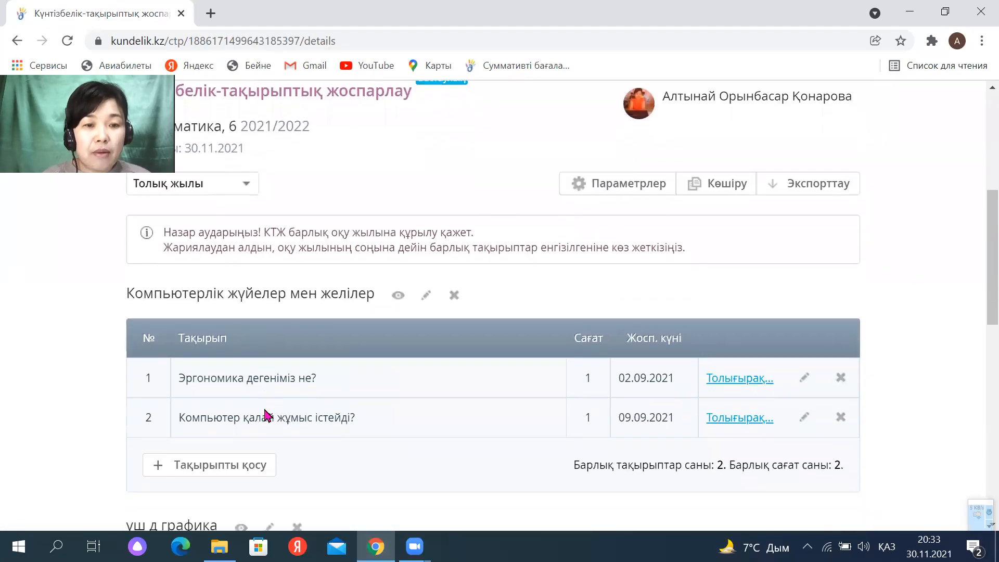
scroll(264, 411, down, 3)
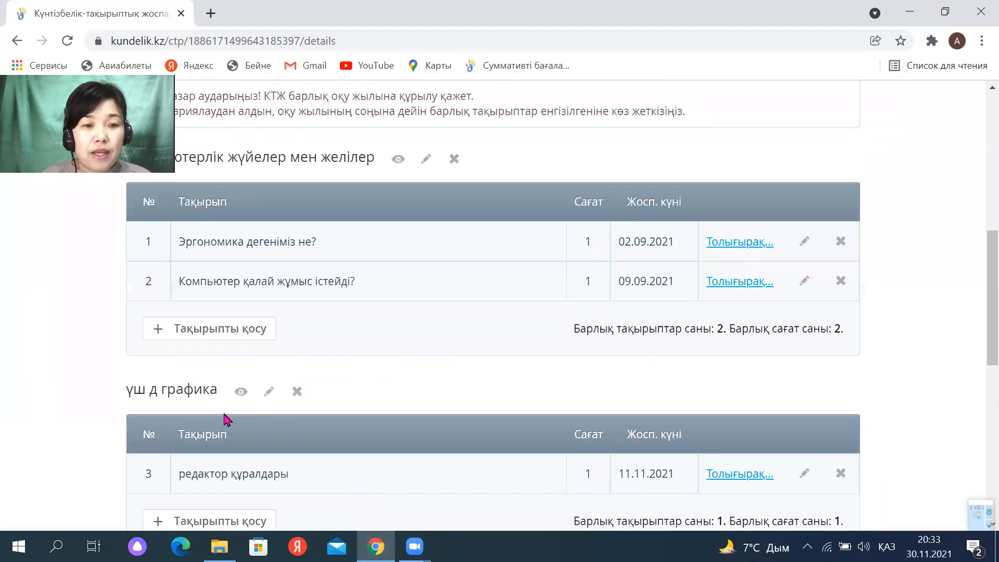
scroll(238, 435, down, 2)
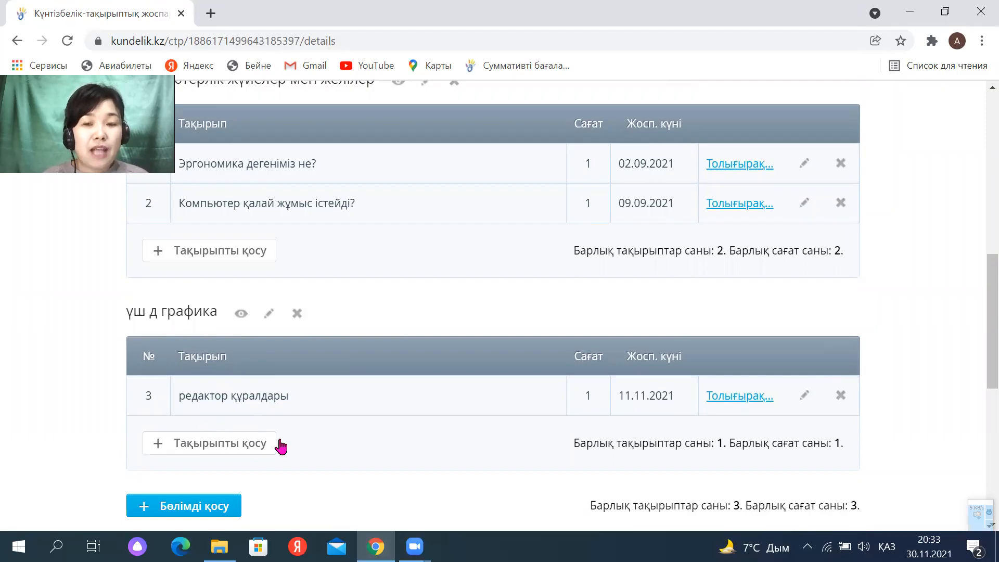
scroll(609, 359, down, 2)
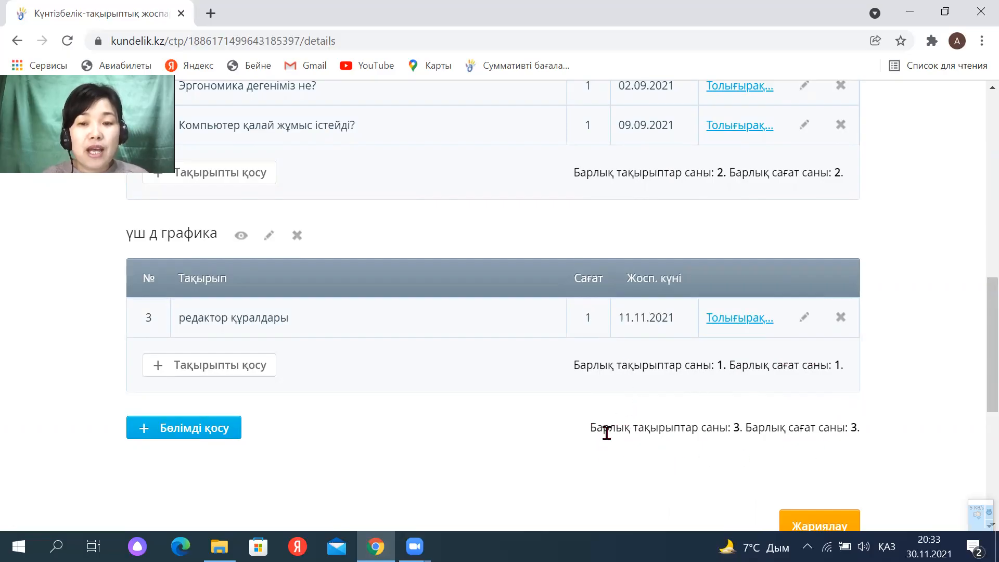
scroll(728, 443, up, 2)
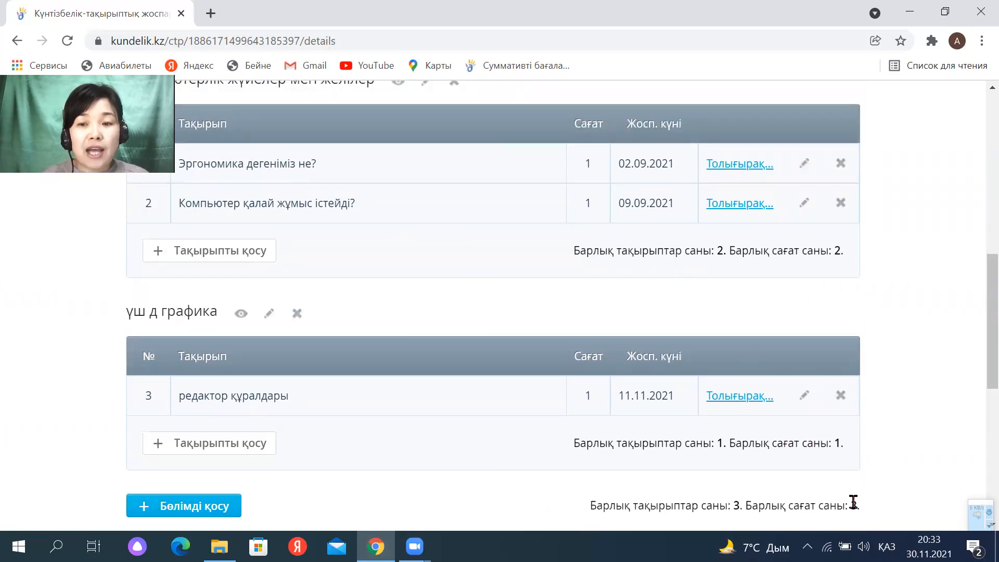
scroll(782, 463, down, 2)
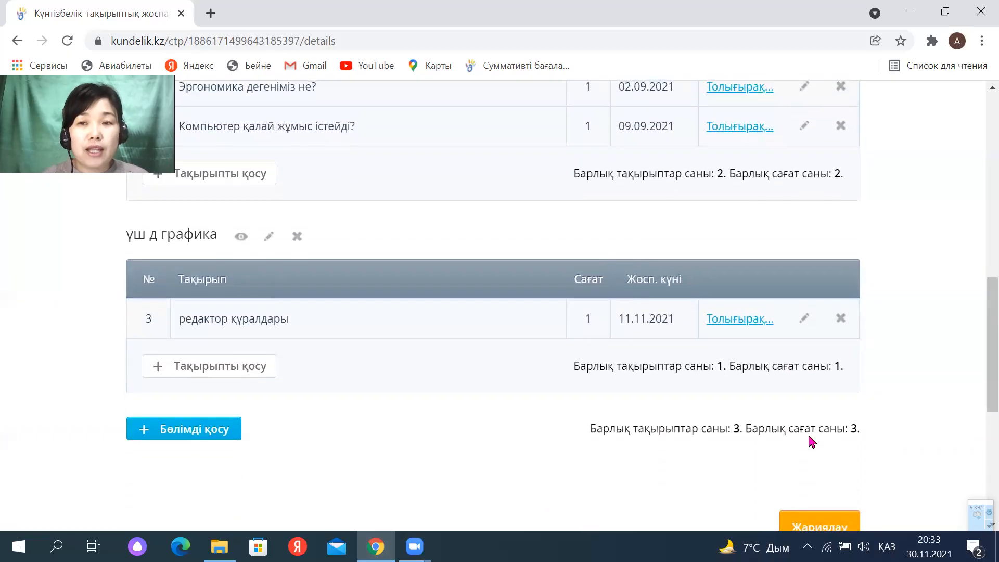
Edit the first section's name to "Компьютерлік жүйелер мен желілер." with a final period and save it
scroll(807, 435, up, 2)
scroll(809, 441, up, 4)
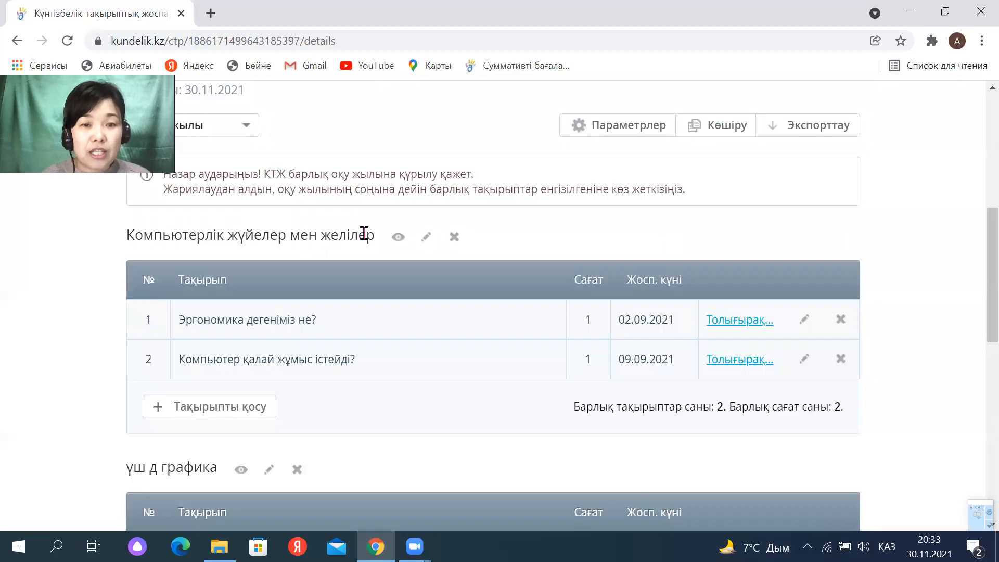
click(426, 241)
click(590, 269)
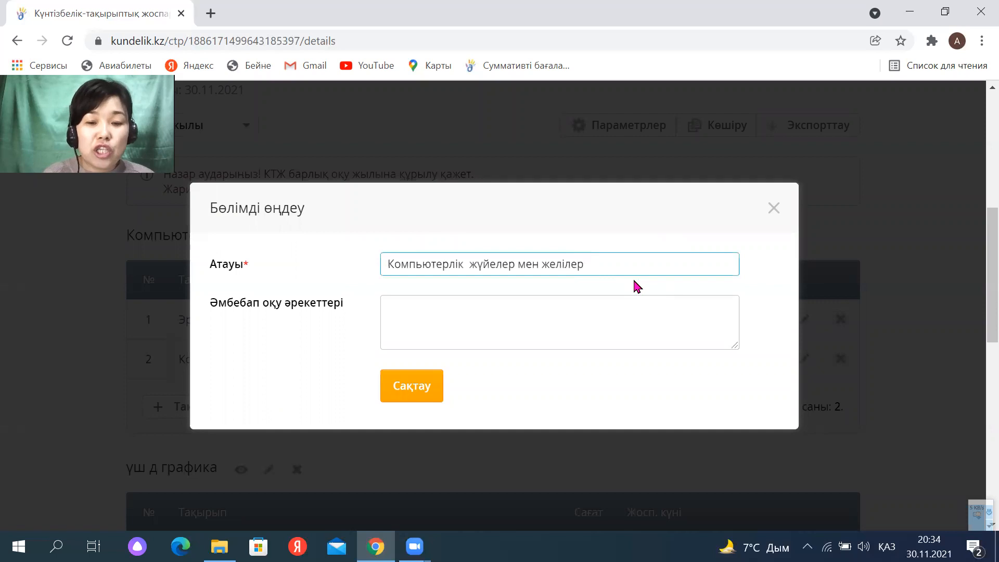
click(436, 388)
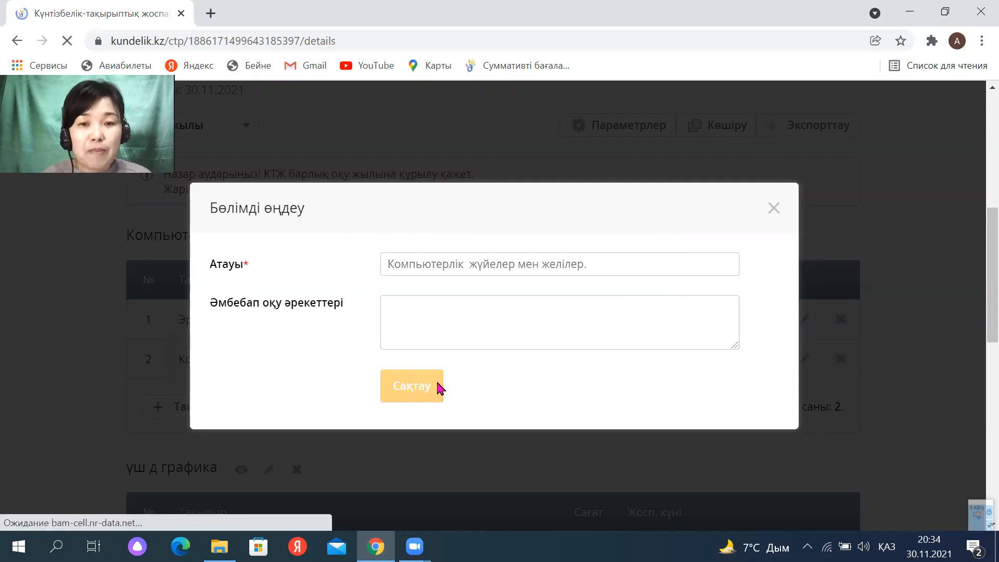
Open the "Эргономика дегеніміз не?" topic for editing and save it
scroll(437, 383, down, 2)
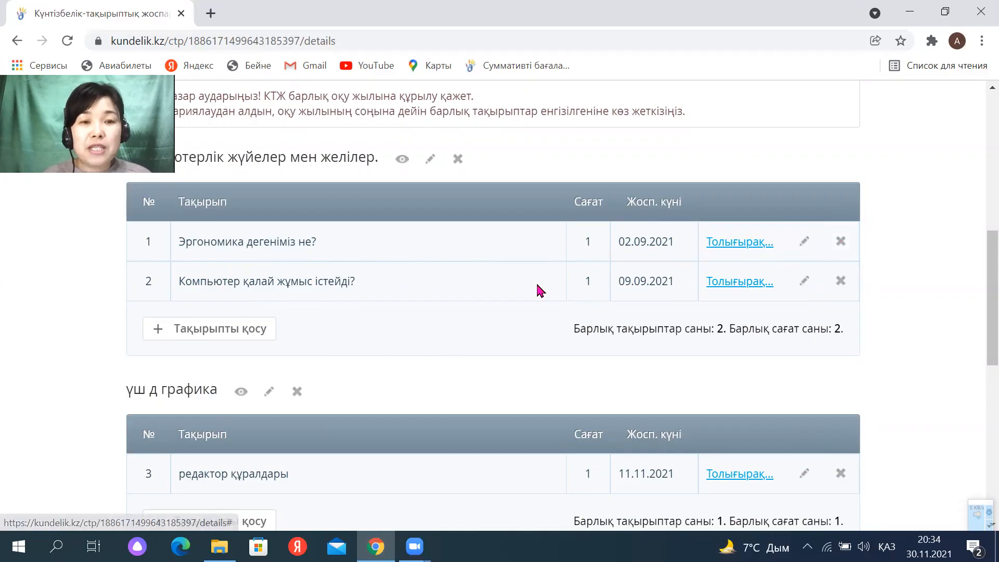
click(806, 243)
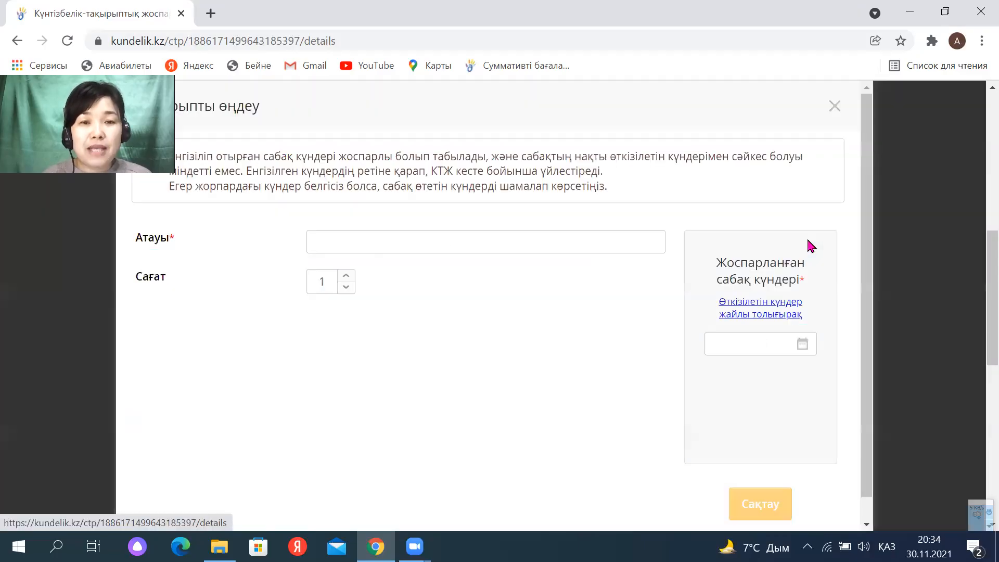
click(523, 246)
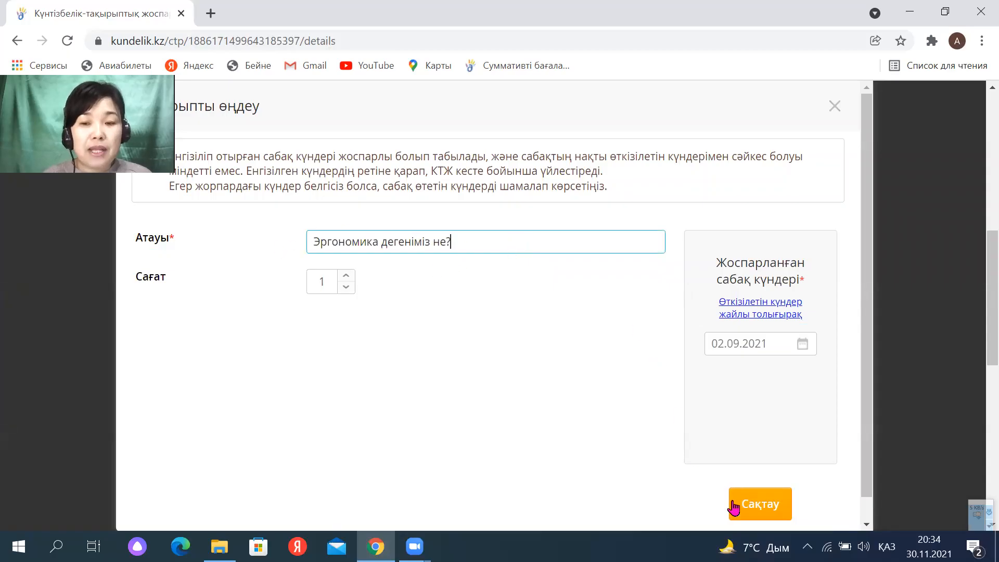
click(755, 505)
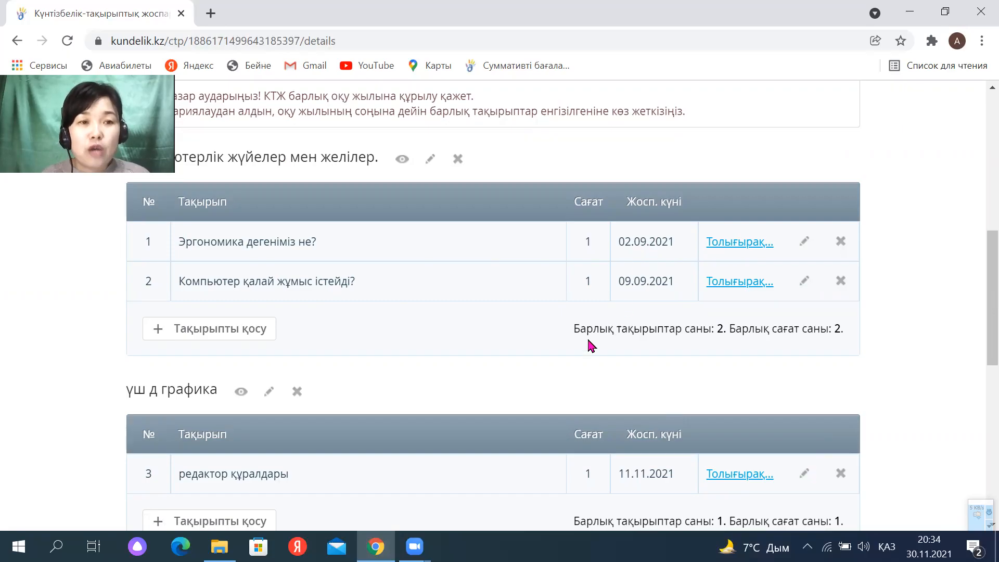
Examine the whole plan from its header to the publishing option, checking the planned lesson dates of the topics in both sections
scroll(587, 346, down, 7)
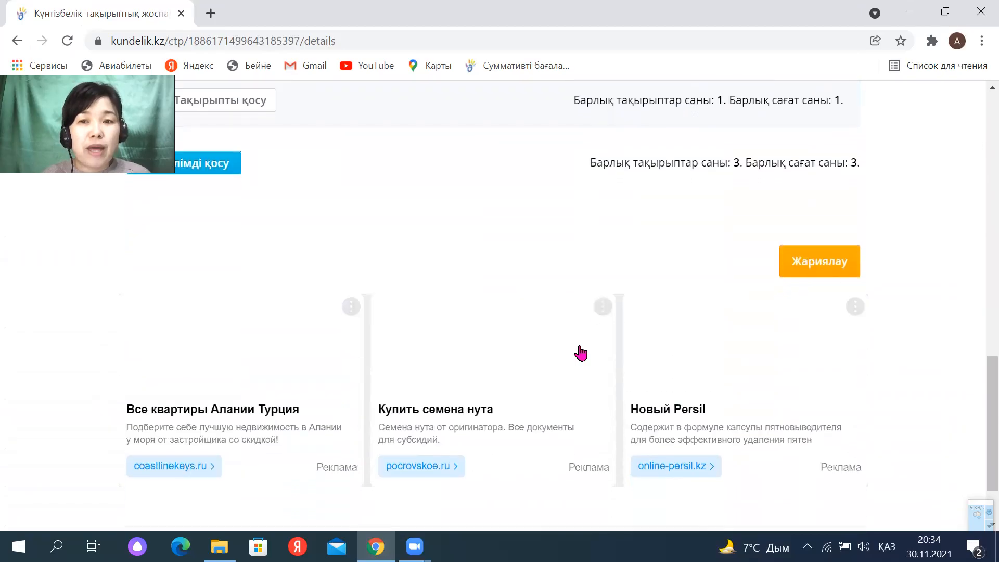
scroll(582, 349, up, 7)
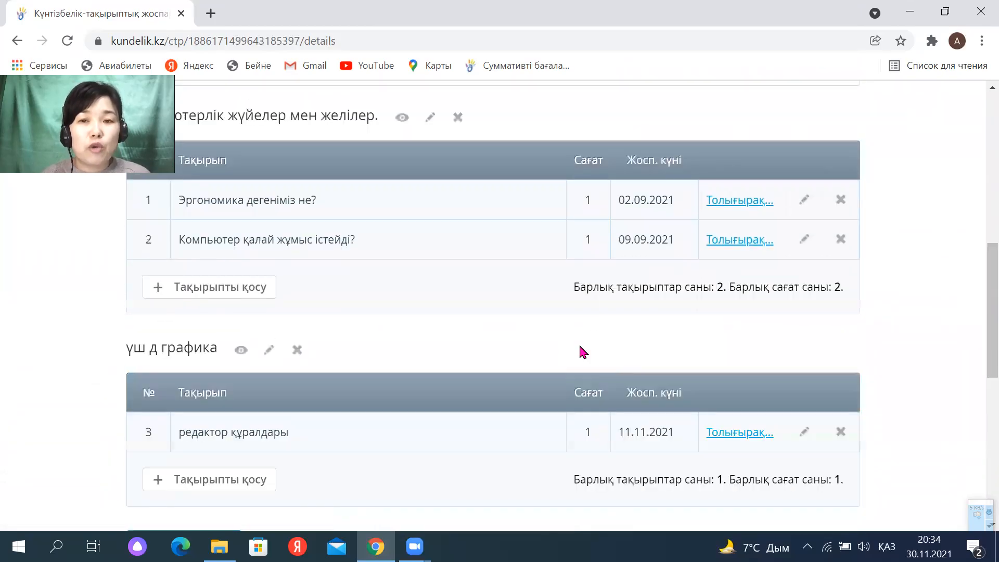
scroll(580, 350, up, 2)
scroll(680, 368, down, 5)
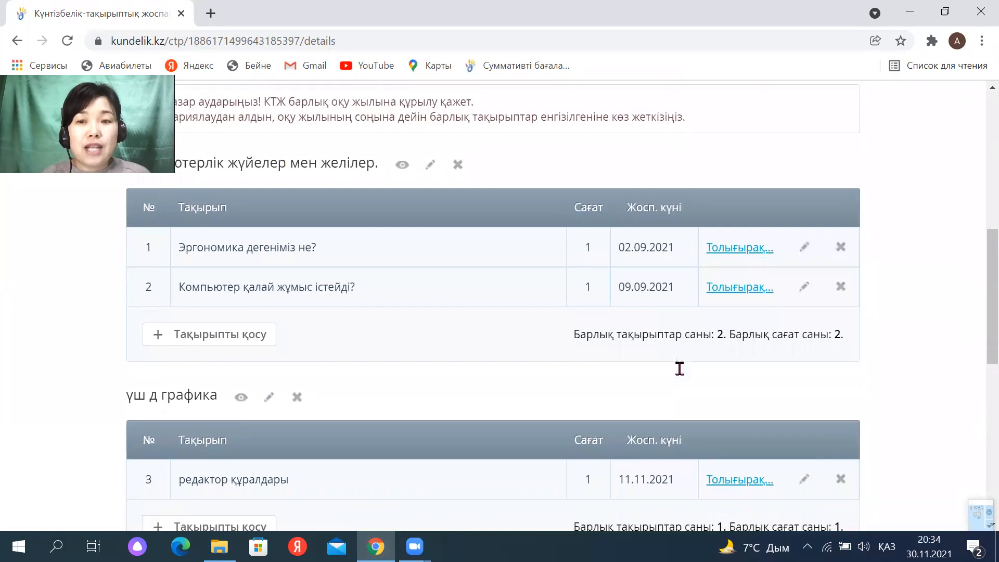
scroll(679, 368, up, 4)
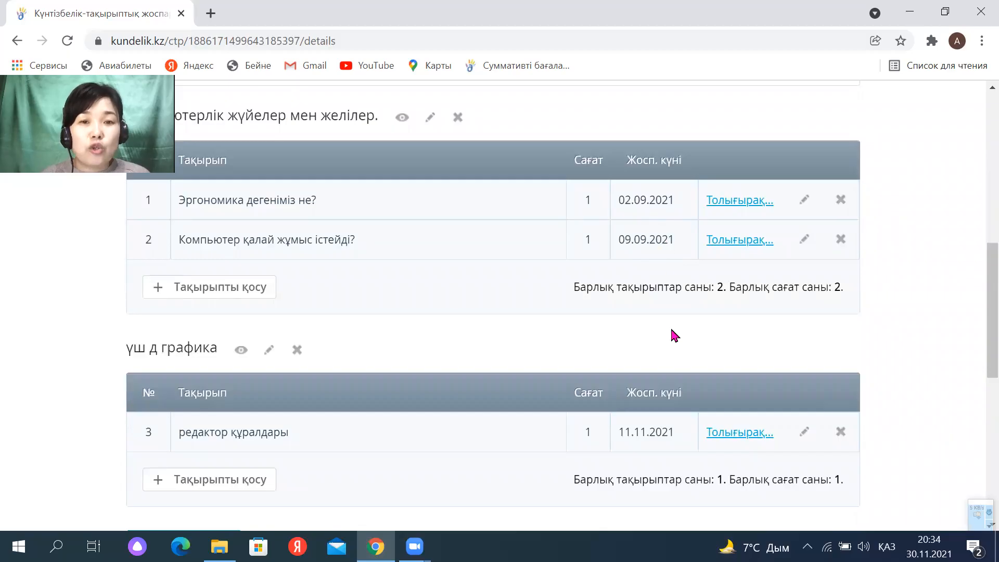
scroll(671, 329, down, 2)
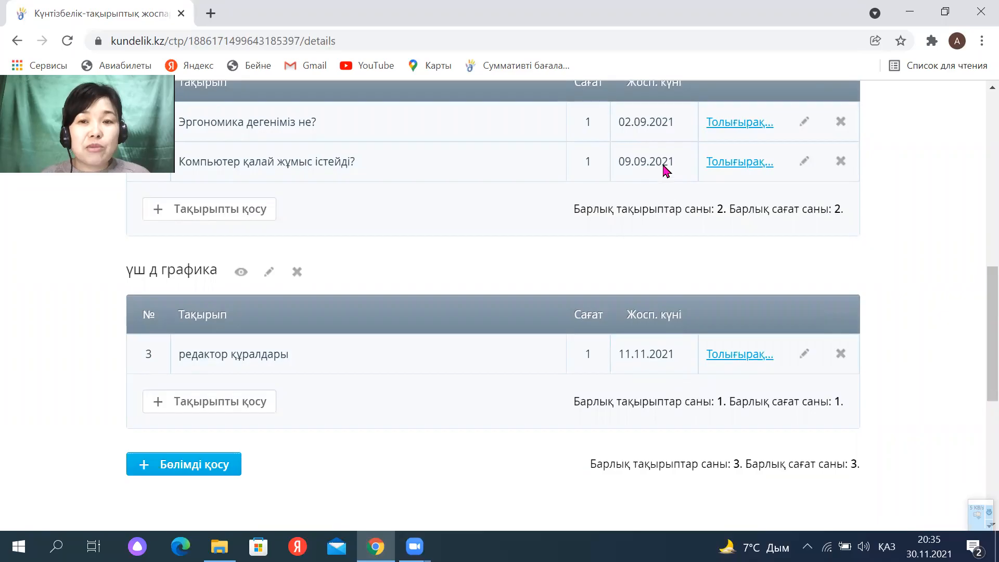
scroll(665, 292, down, 1)
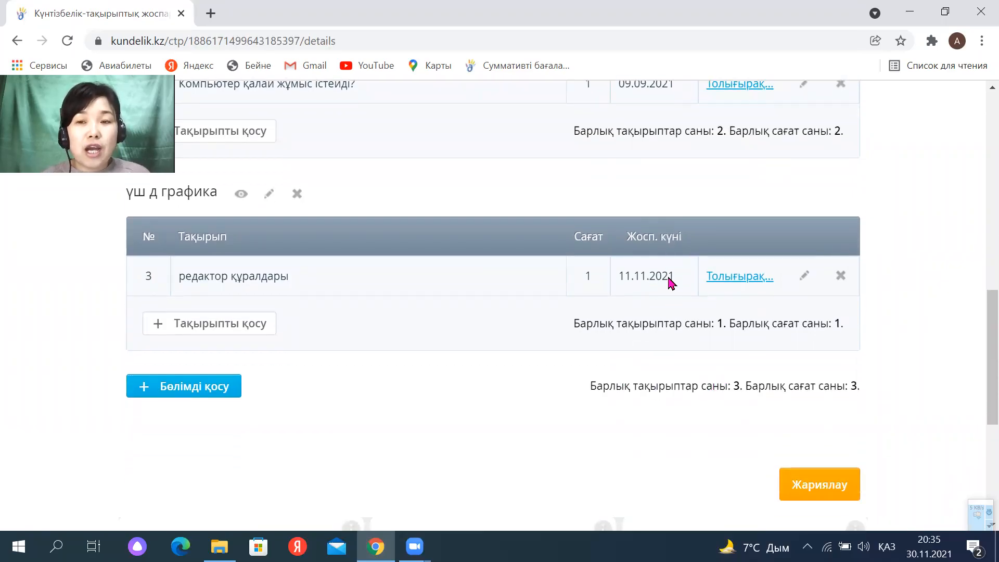
scroll(666, 273, up, 3)
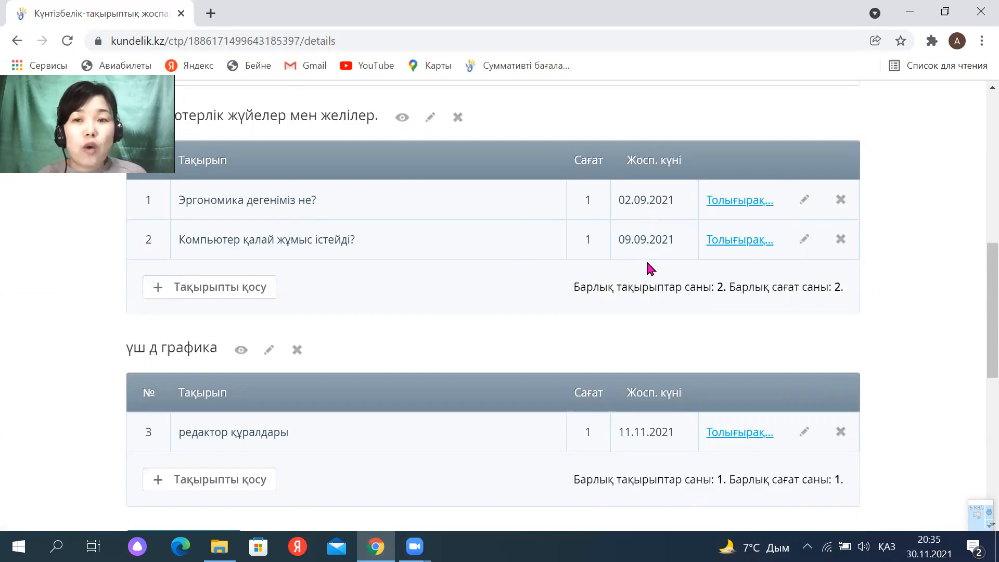
scroll(650, 280, up, 3)
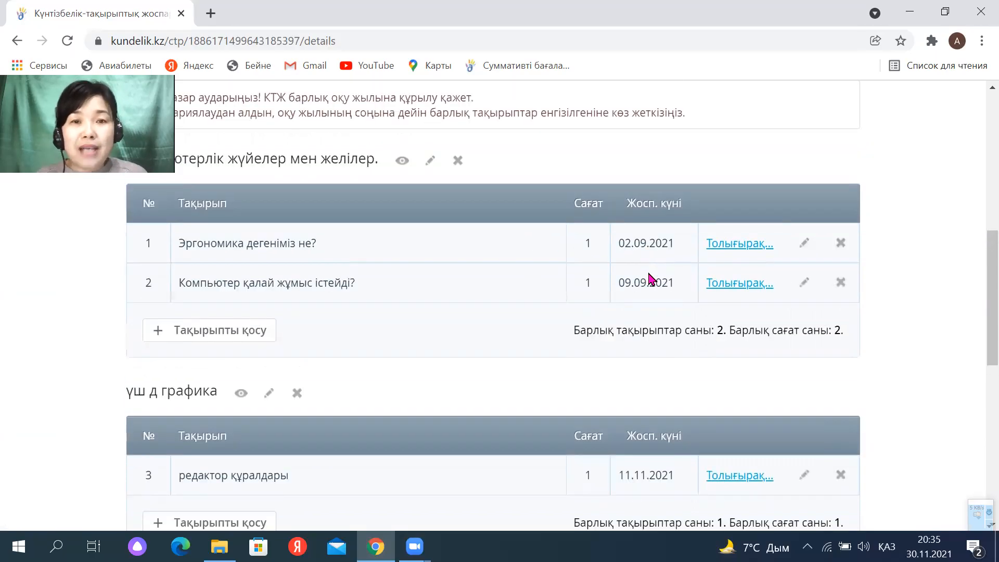
scroll(646, 273, down, 1)
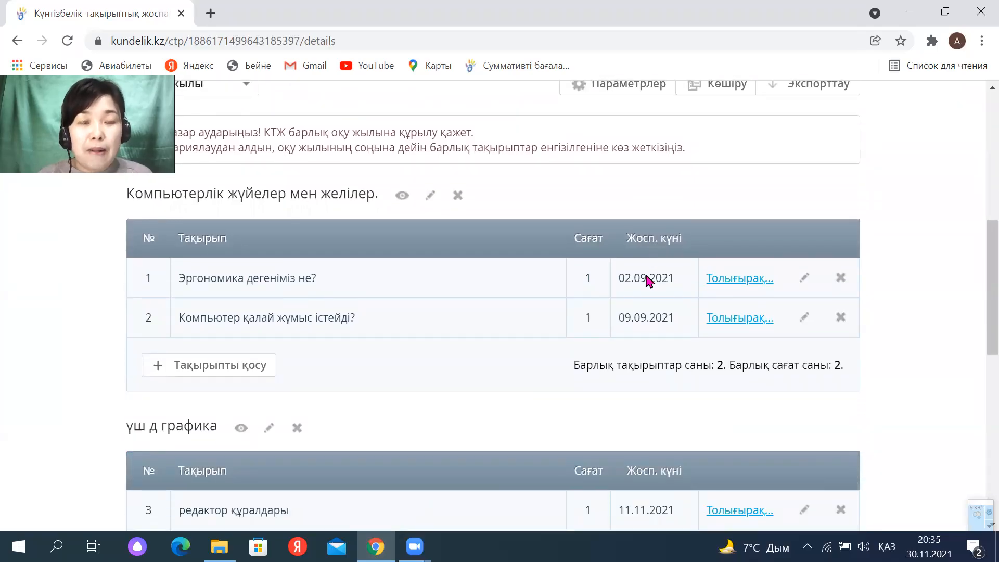
scroll(647, 279, down, 3)
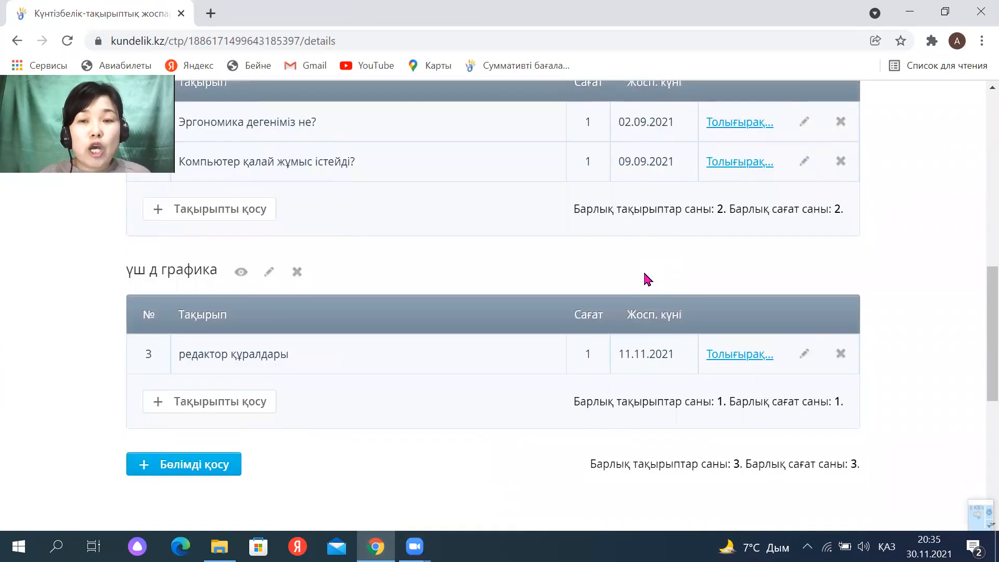
scroll(646, 276, up, 3)
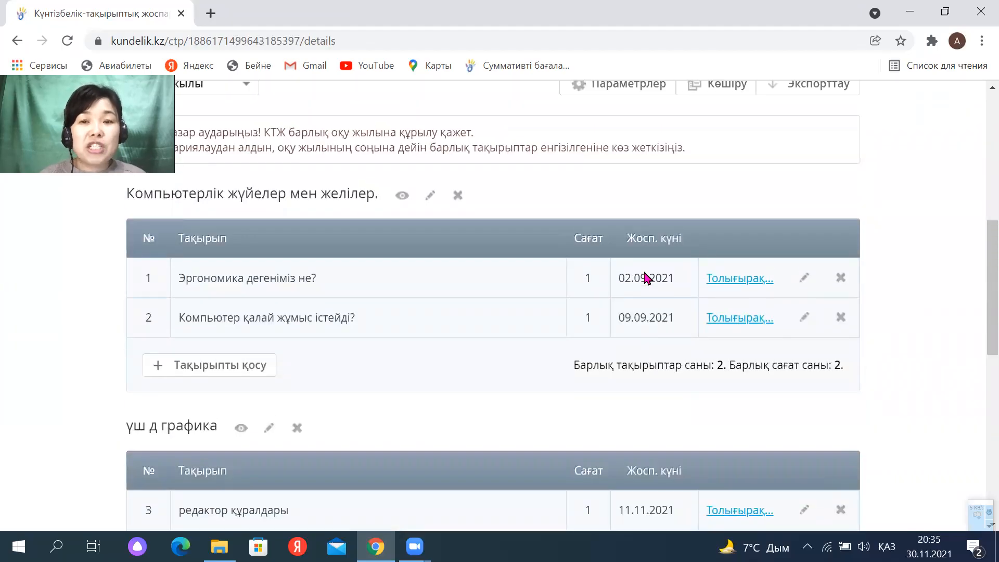
scroll(645, 276, down, 3)
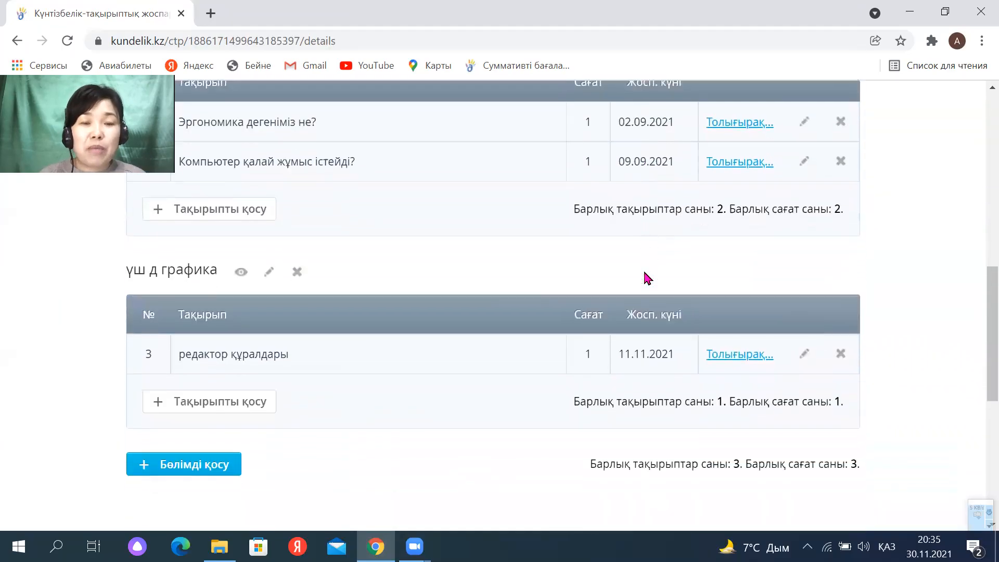
scroll(645, 279, down, 1)
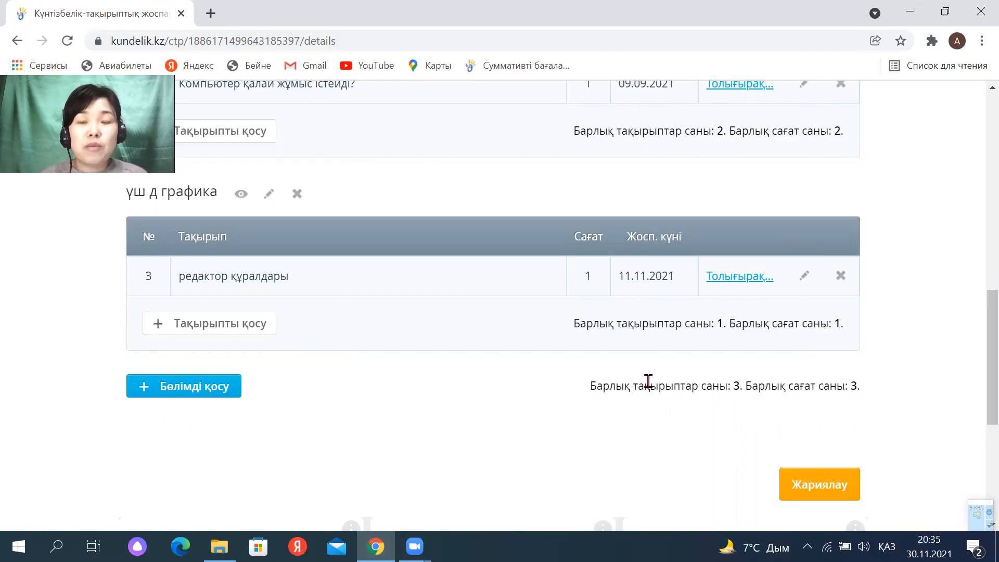
scroll(648, 381, up, 5)
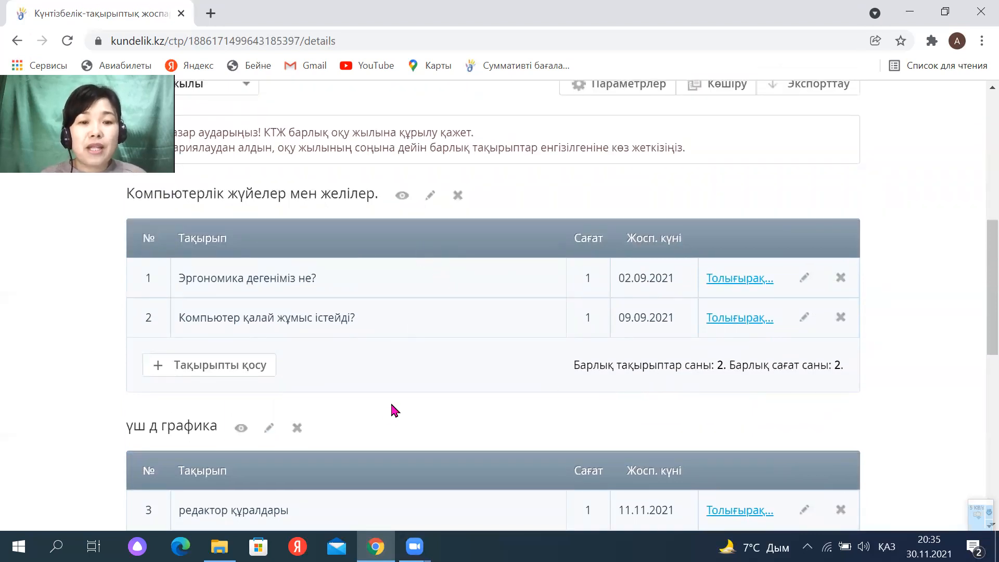
scroll(484, 382, up, 8)
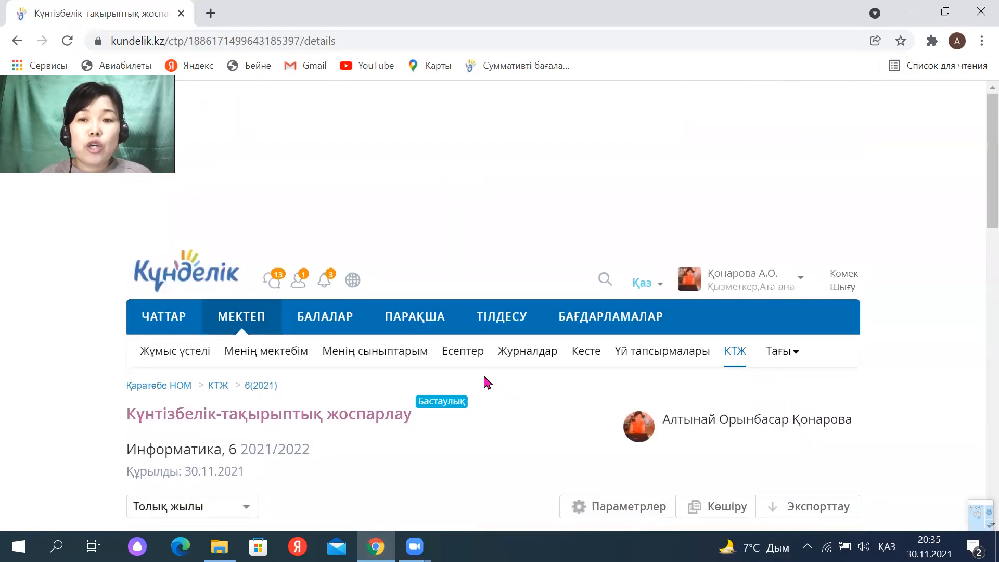
scroll(484, 377, down, 1)
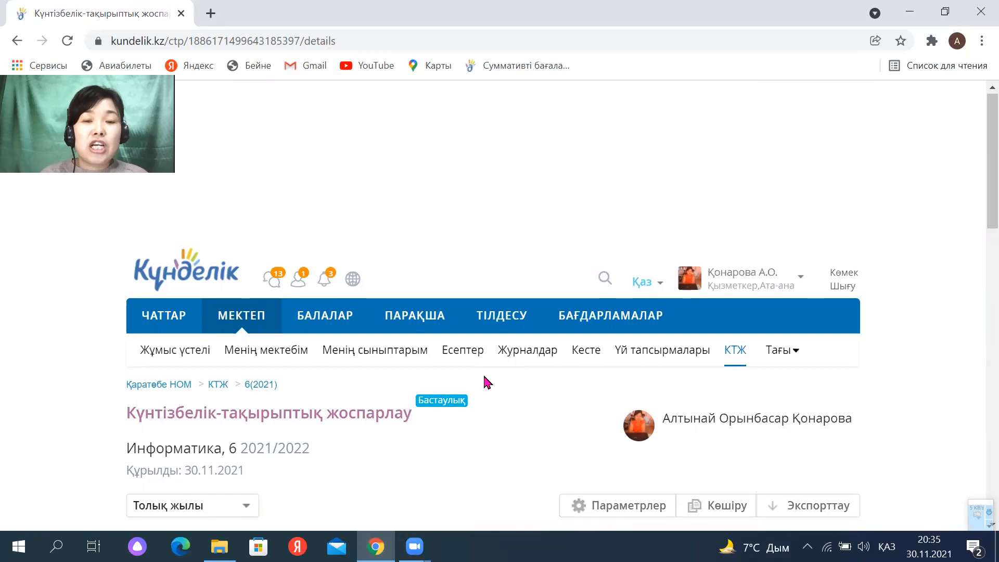